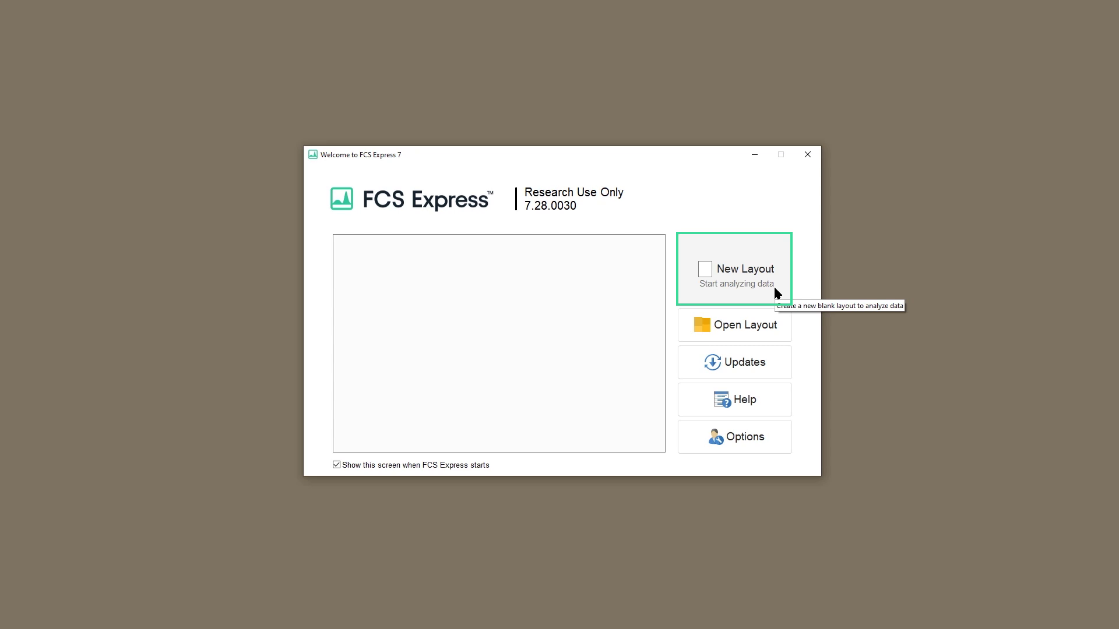
Create a new blank layout and load the files Sample1.fcs to Sample8.fcs into the data list
left_click(777, 292)
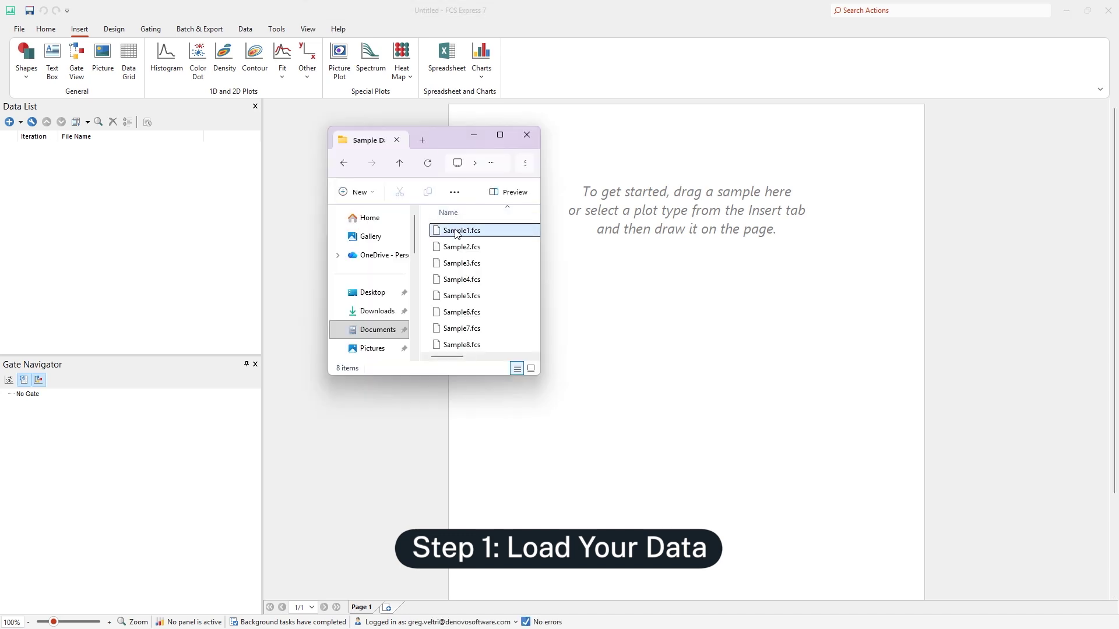
left_click(458, 230)
left_click_drag(480, 350, 67, 212)
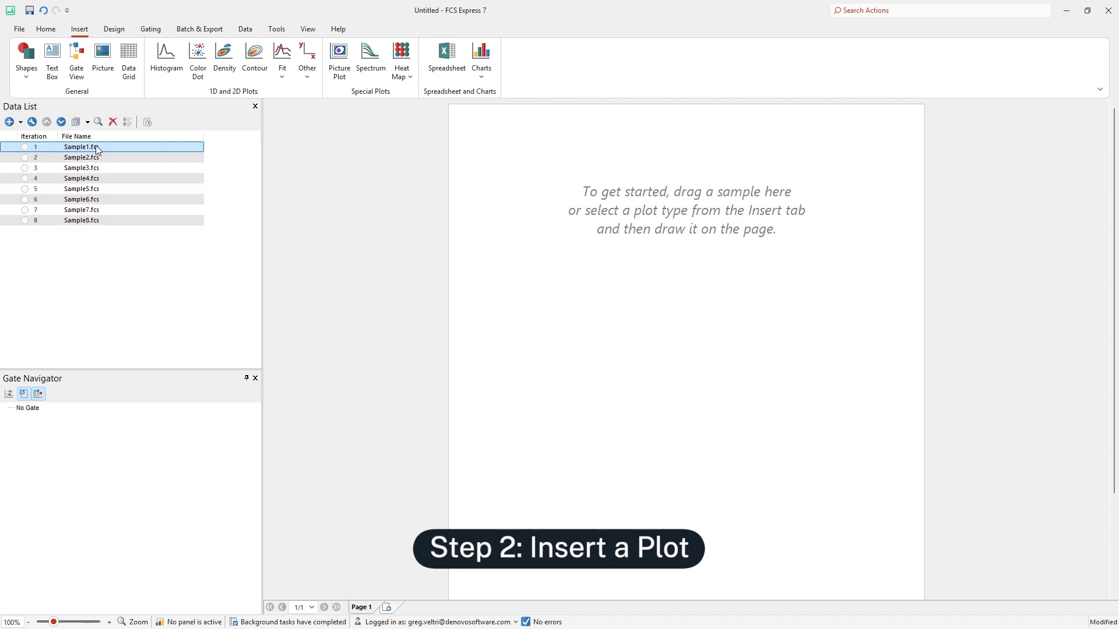
Insert a density plot of Sample1.fcs on the upper part of the layout page
left_click_drag(97, 150, 537, 172)
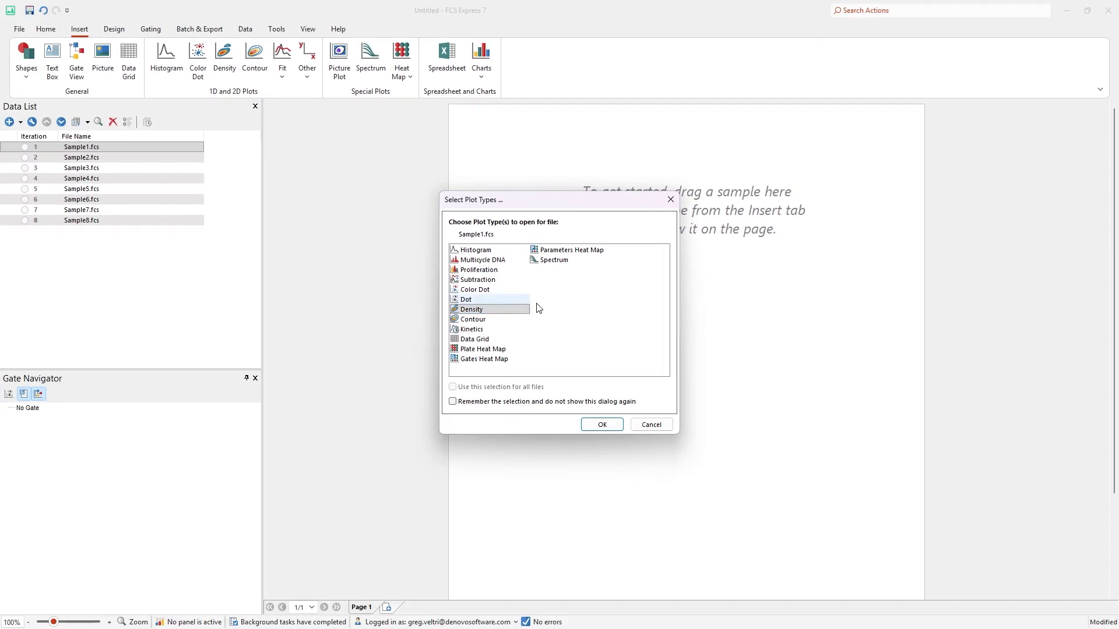
left_click(605, 427)
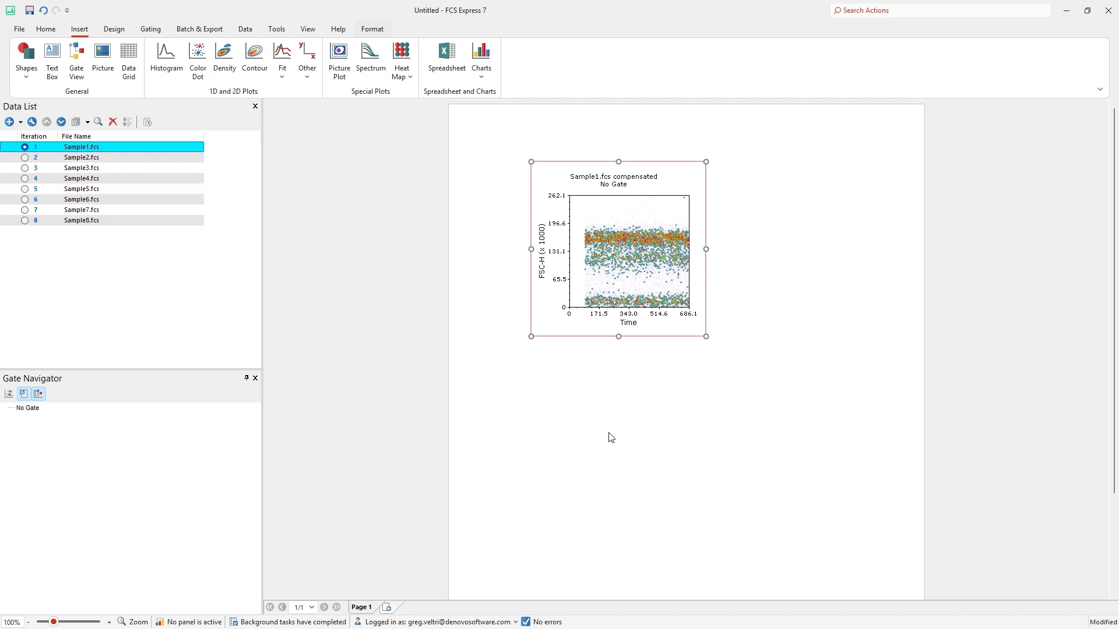
Try changing the Sample1.fcs density plot to a Color Dot plot
left_click(373, 30)
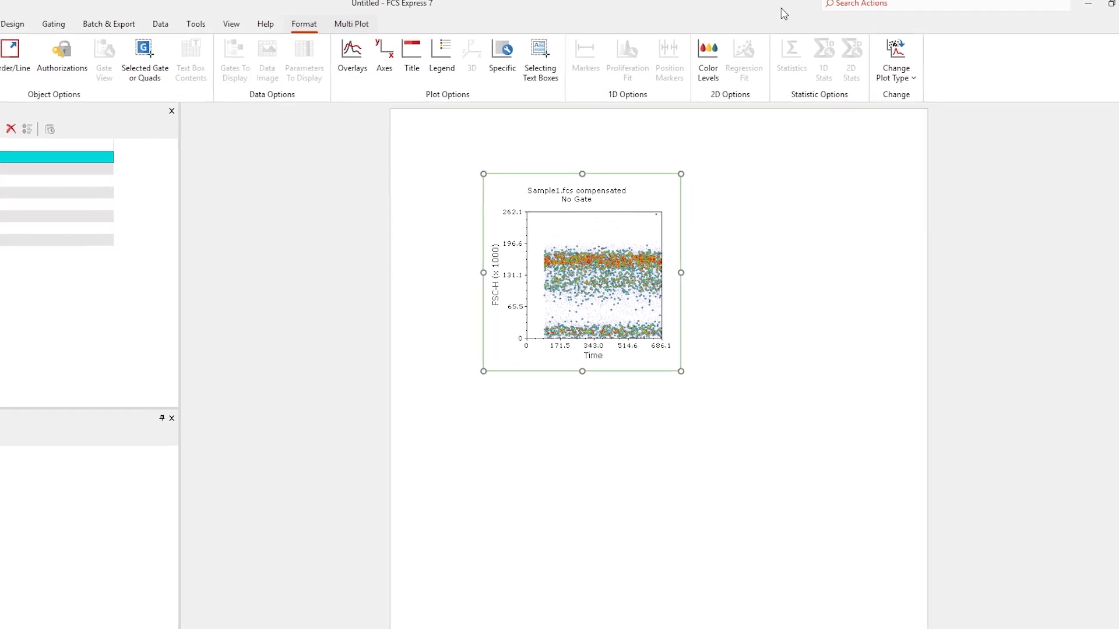
left_click(905, 73)
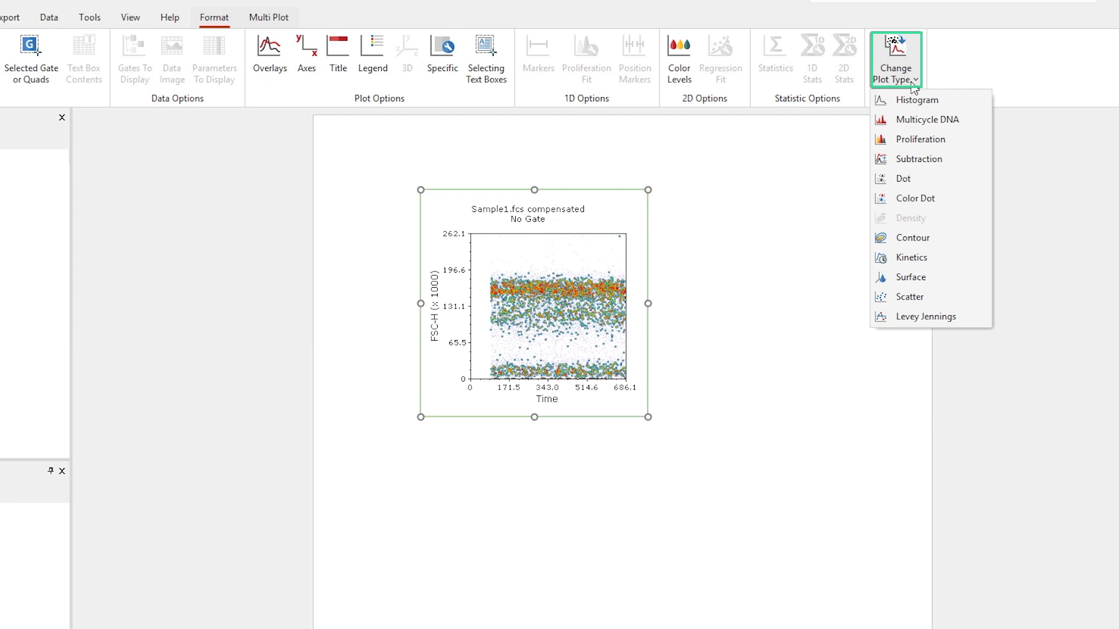
left_click(919, 198)
left_click(660, 376)
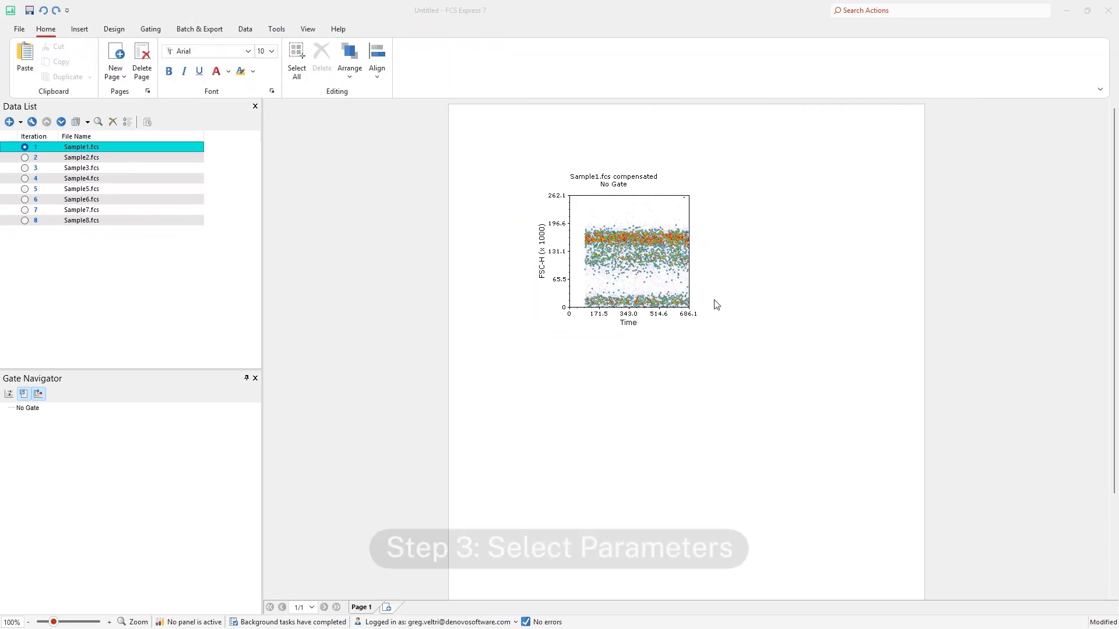
Set the density plot's X axis parameter to CD45 and its Y axis parameter to SSC-A
left_click(629, 324)
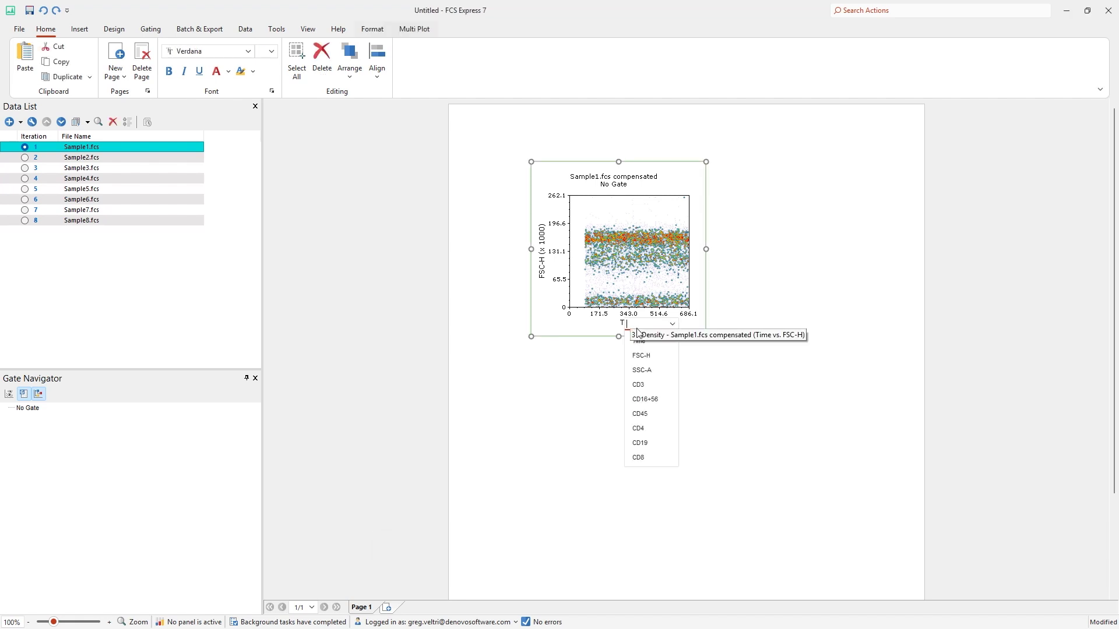
left_click(648, 414)
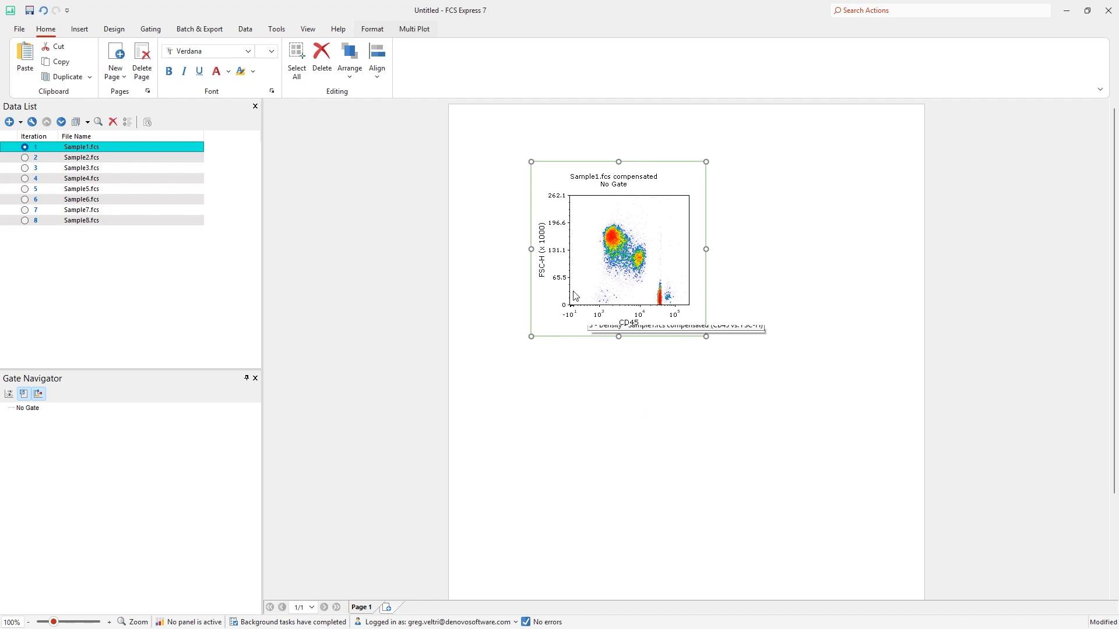
left_click(541, 260)
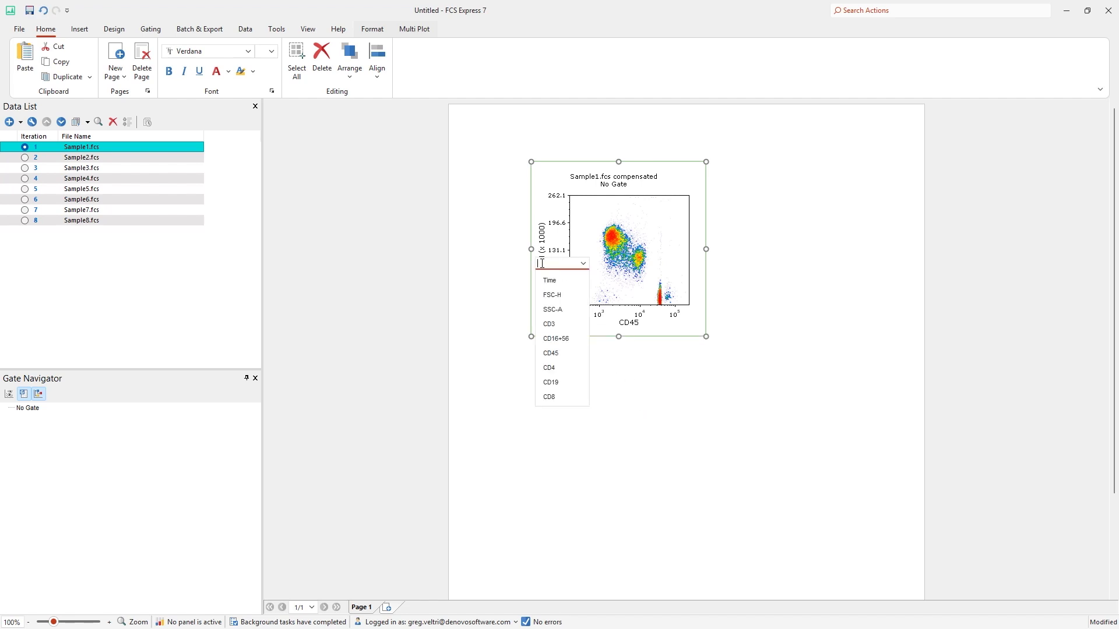
left_click(552, 309)
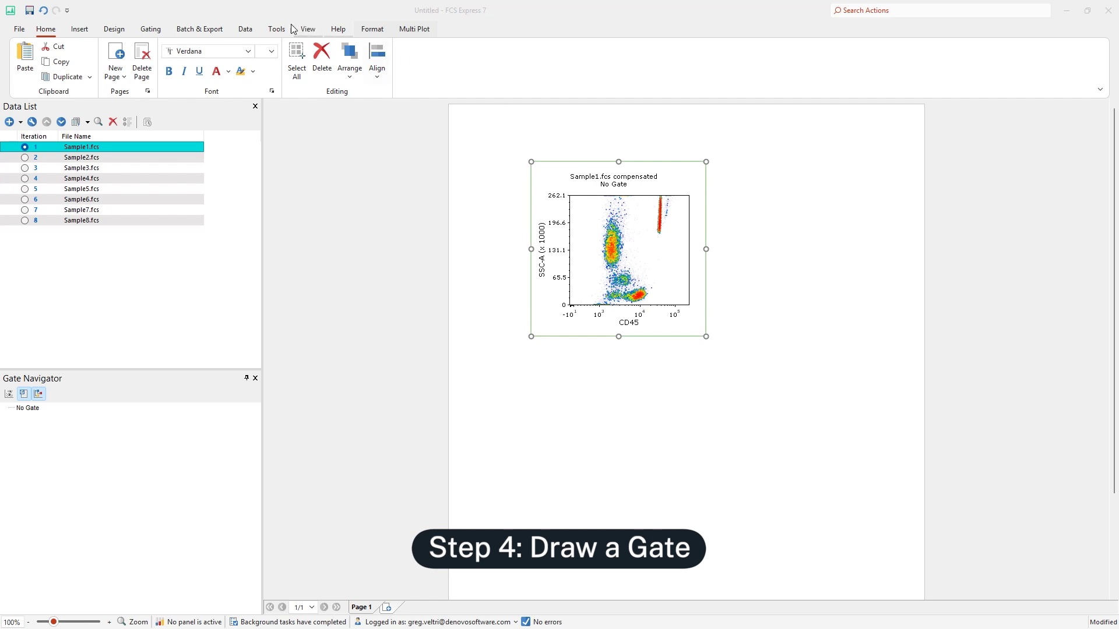
Draw a polygon gate around the dense low SSC-A cluster near CD45 10^4 and name it Cells of Interest
left_click(150, 29)
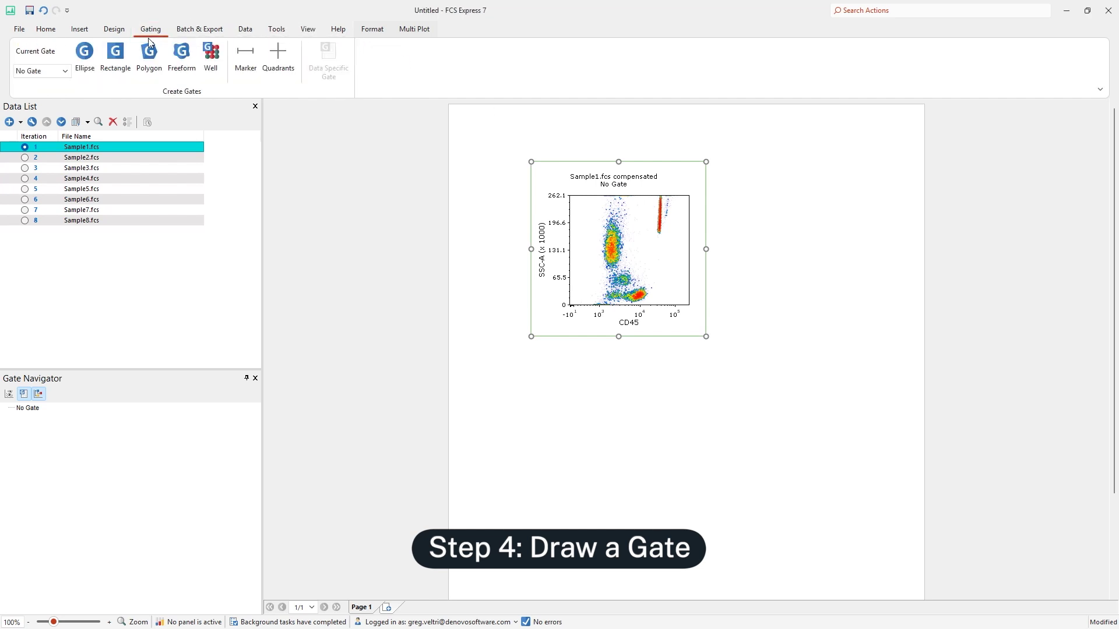
left_click(151, 57)
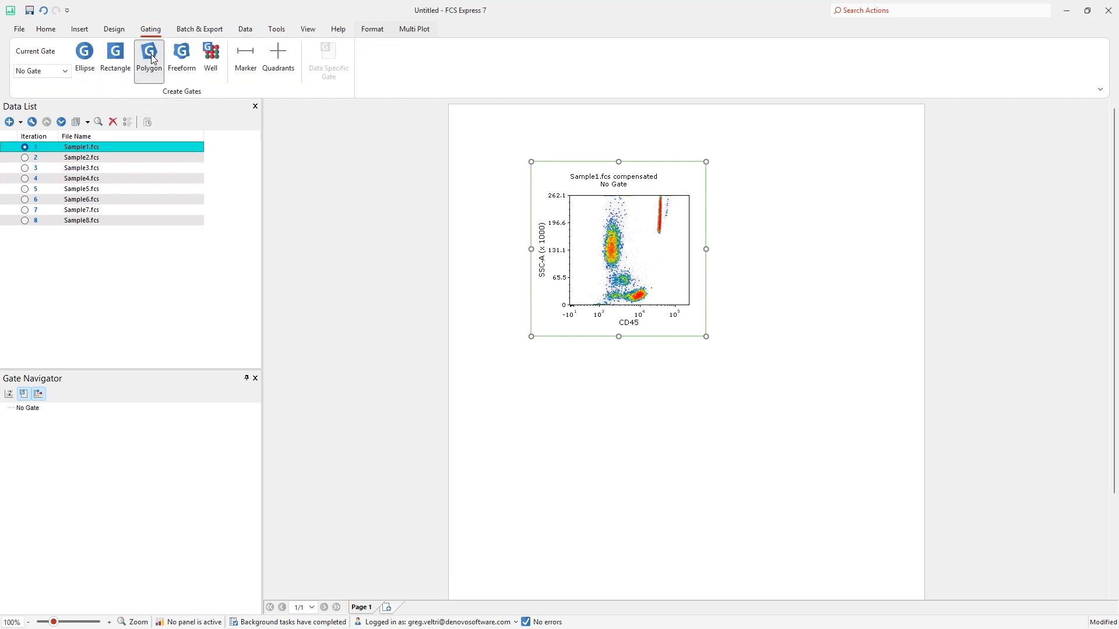
left_click(628, 290)
left_click(646, 285)
left_click(657, 292)
left_click(645, 306)
left_click(627, 305)
left_click(628, 290)
left_click(546, 291)
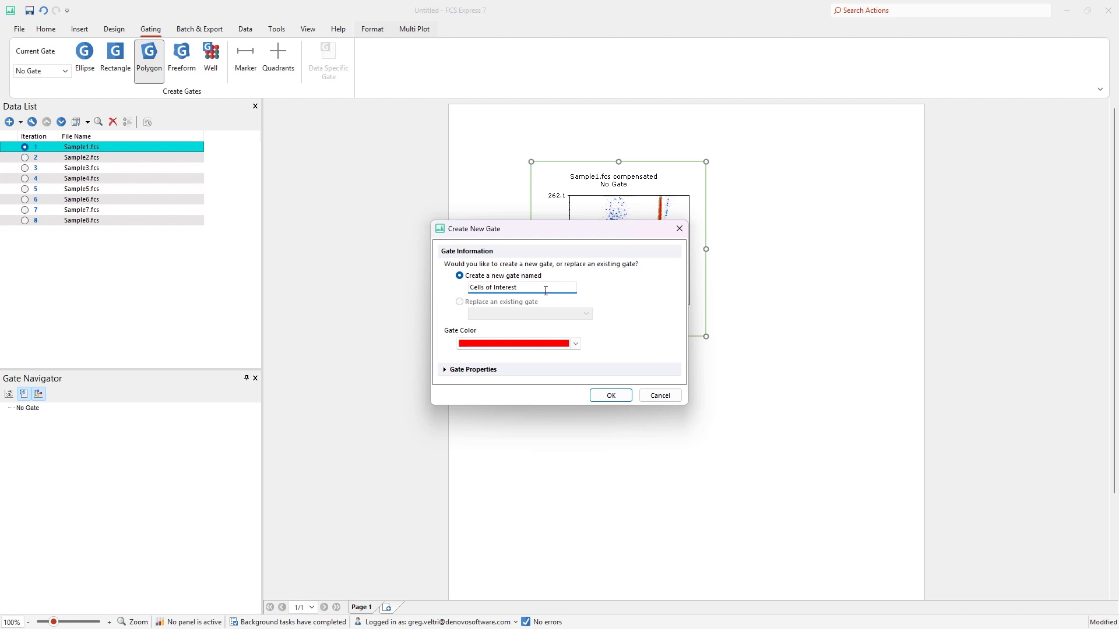
key("Return")
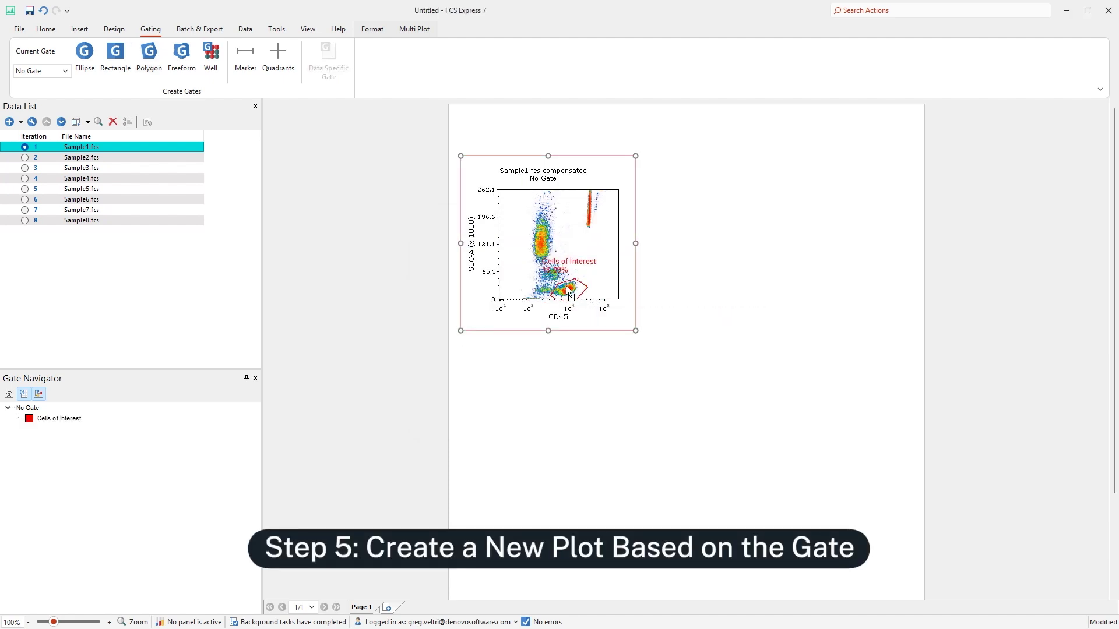
Create a new plot gated on Cells of Interest beside the first plot and set its X axis parameter to CD3
left_click_drag(570, 294, 713, 226)
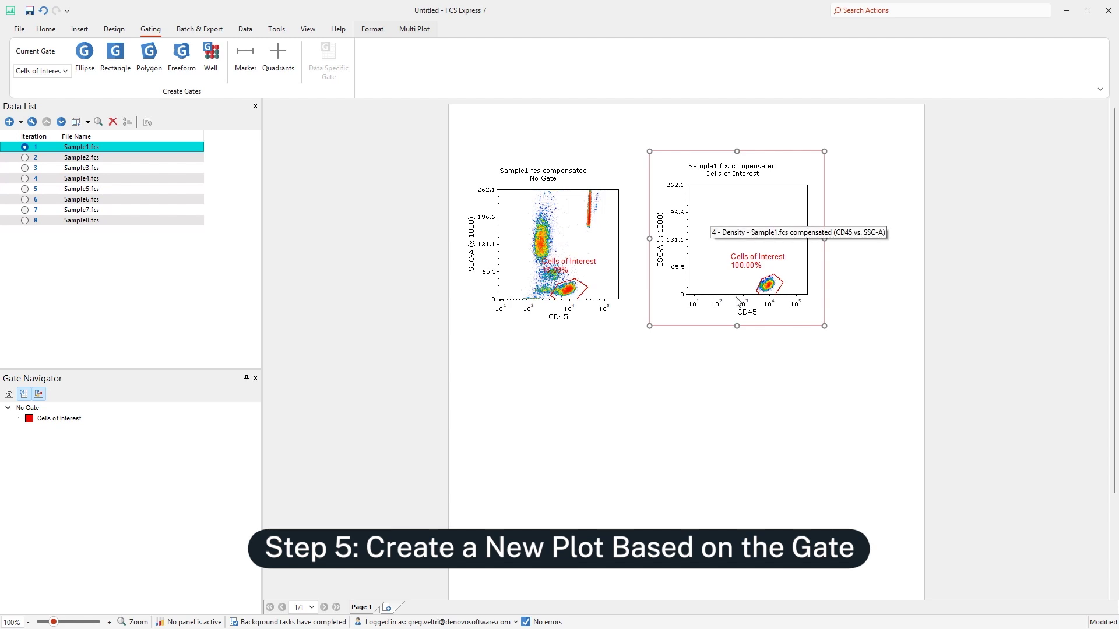
left_click(746, 314)
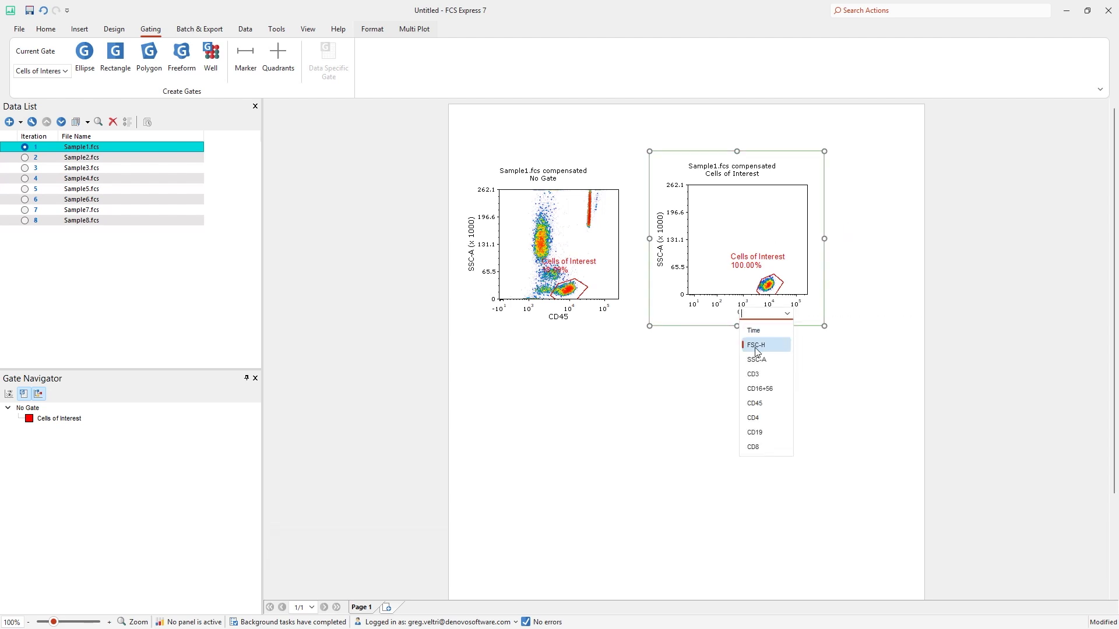
left_click(758, 374)
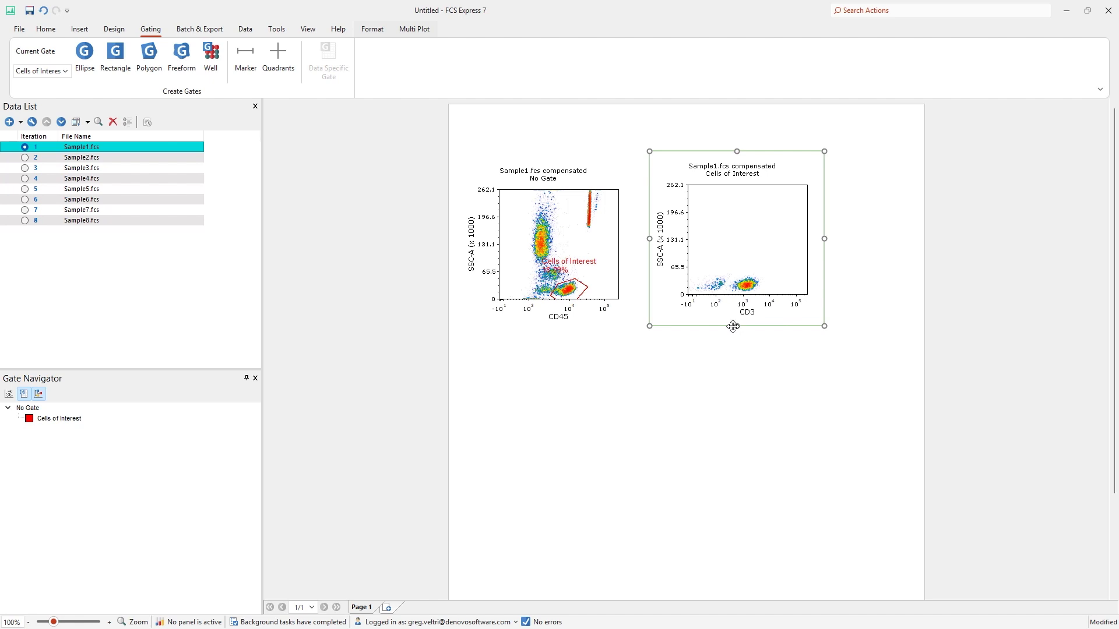
Draw a rectangle gate around the dense CD3-positive cluster in the gated plot and name it COI Subset
left_click(115, 56)
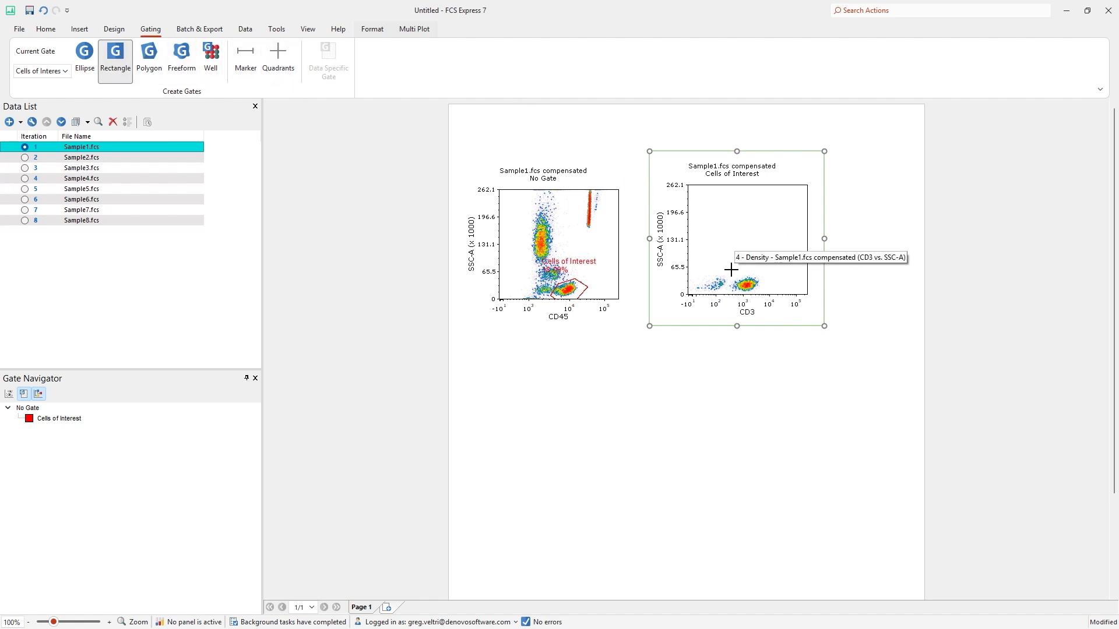
left_click_drag(729, 272, 768, 296)
type("COI Subset")
left_click(623, 398)
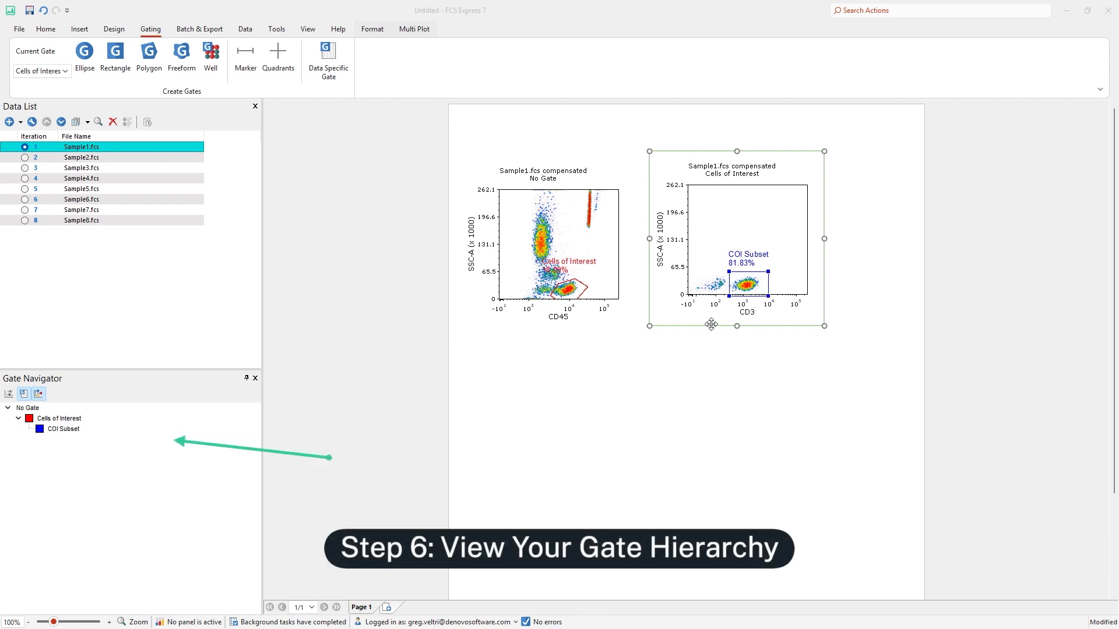
View the properties of the COI Subset gate and close them without making changes
right_click(54, 431)
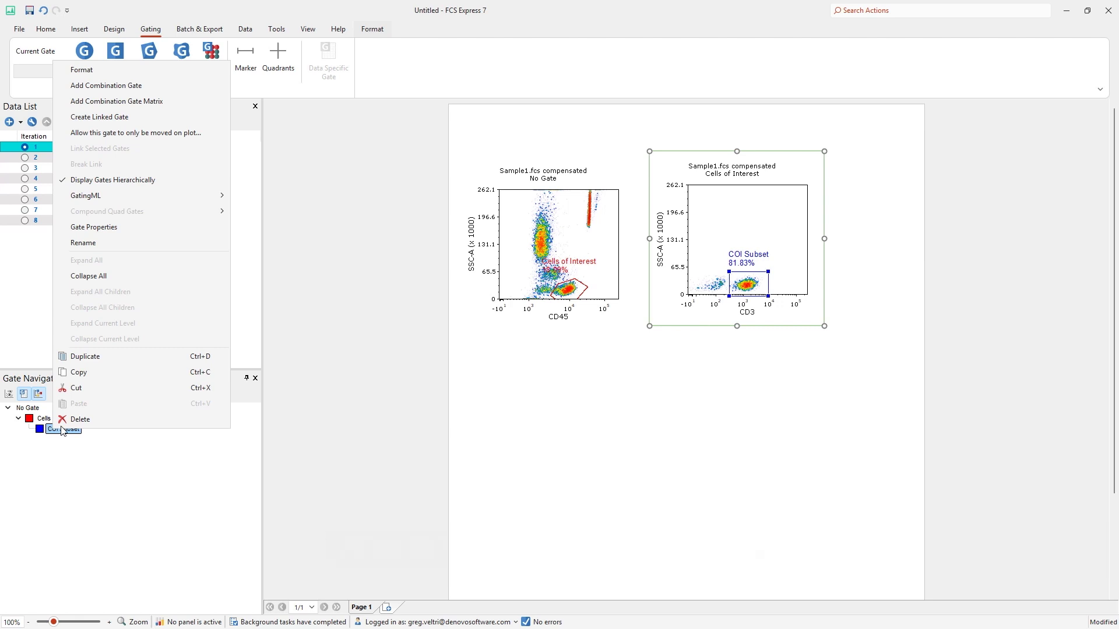
left_click(104, 228)
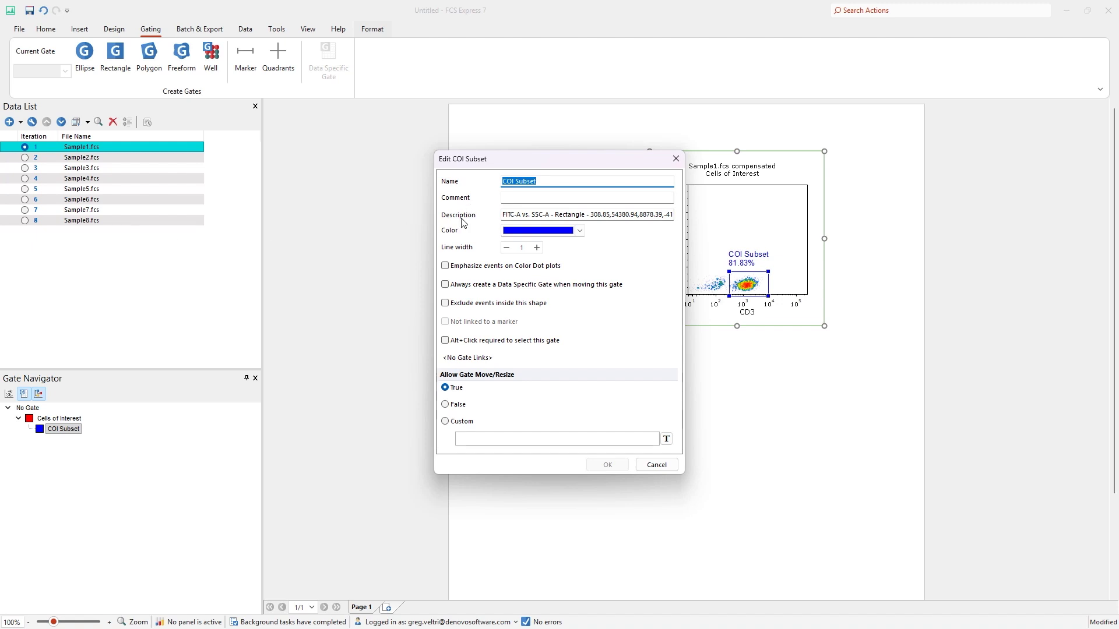
left_click(657, 465)
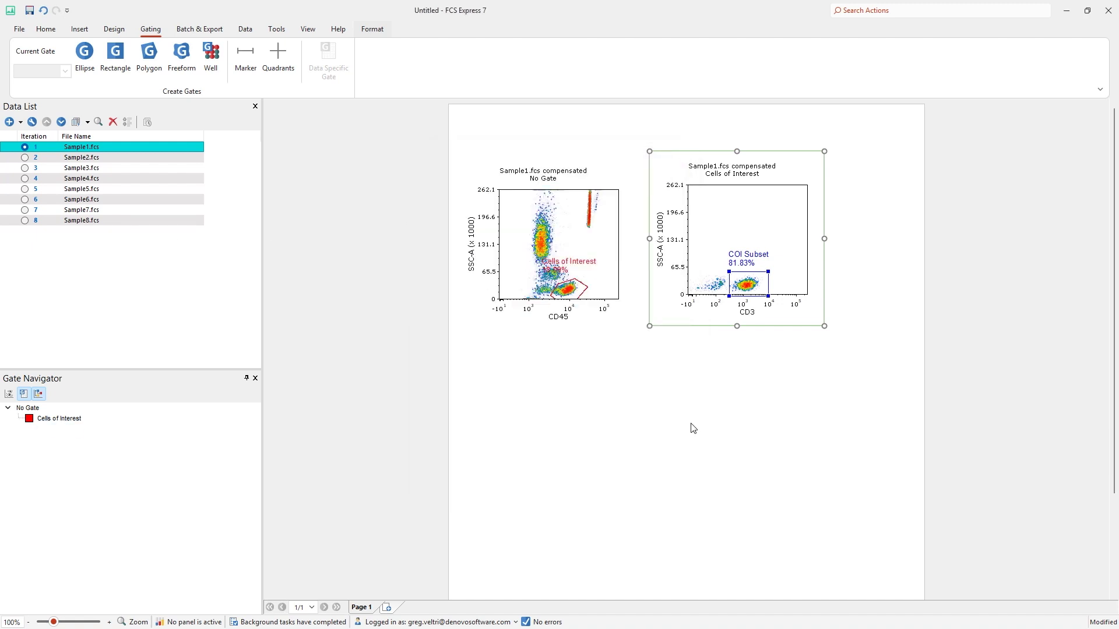
Insert a gate statistics table for the Cells of Interest plot and place it below the plots
left_click(819, 284)
right_click(819, 284)
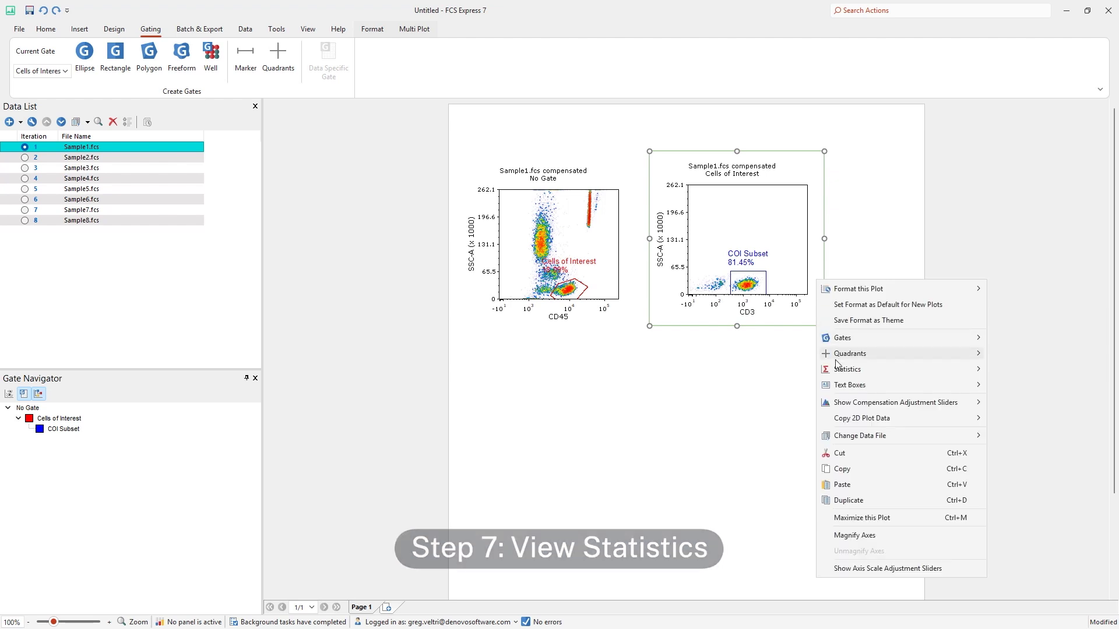
mouse_move(840, 373)
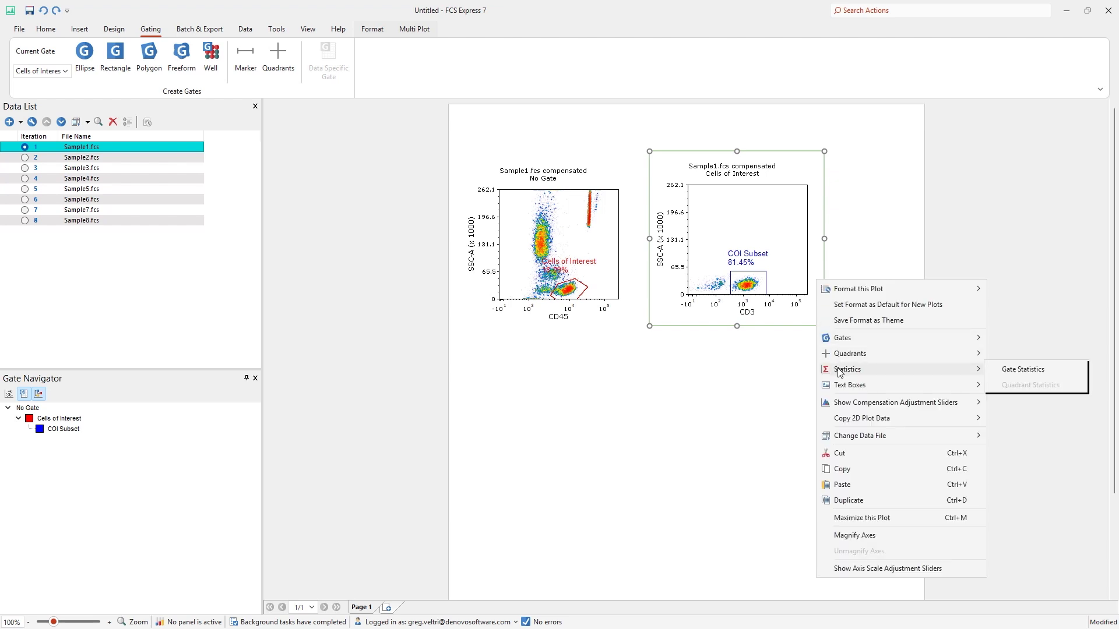
left_click(1026, 373)
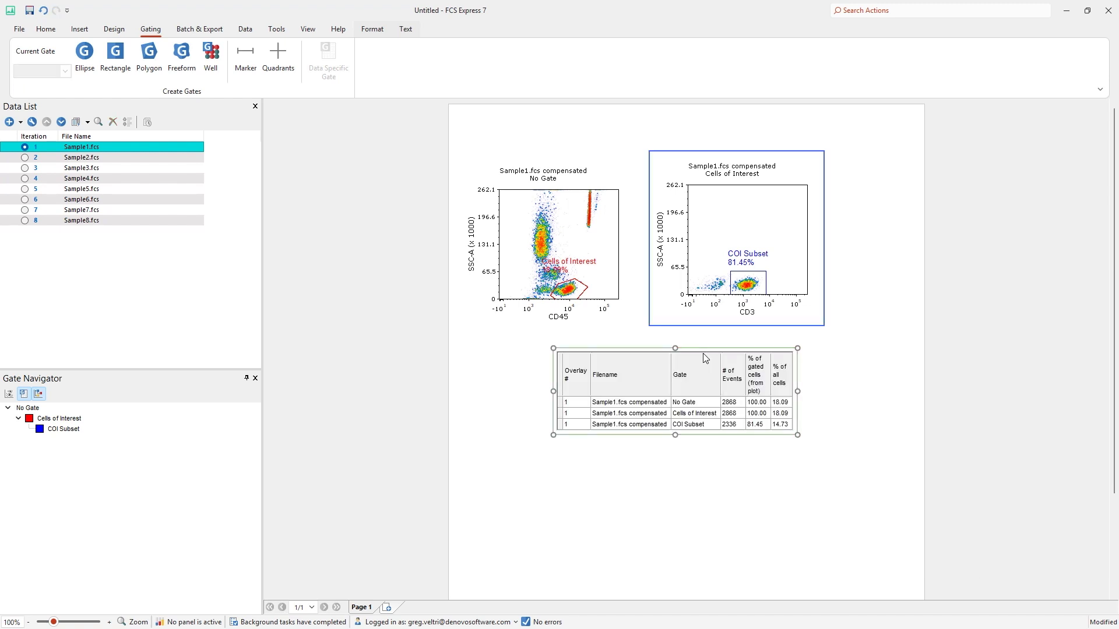
Add the X Median and Y Median statistics to the gate statistics table
right_click(703, 354)
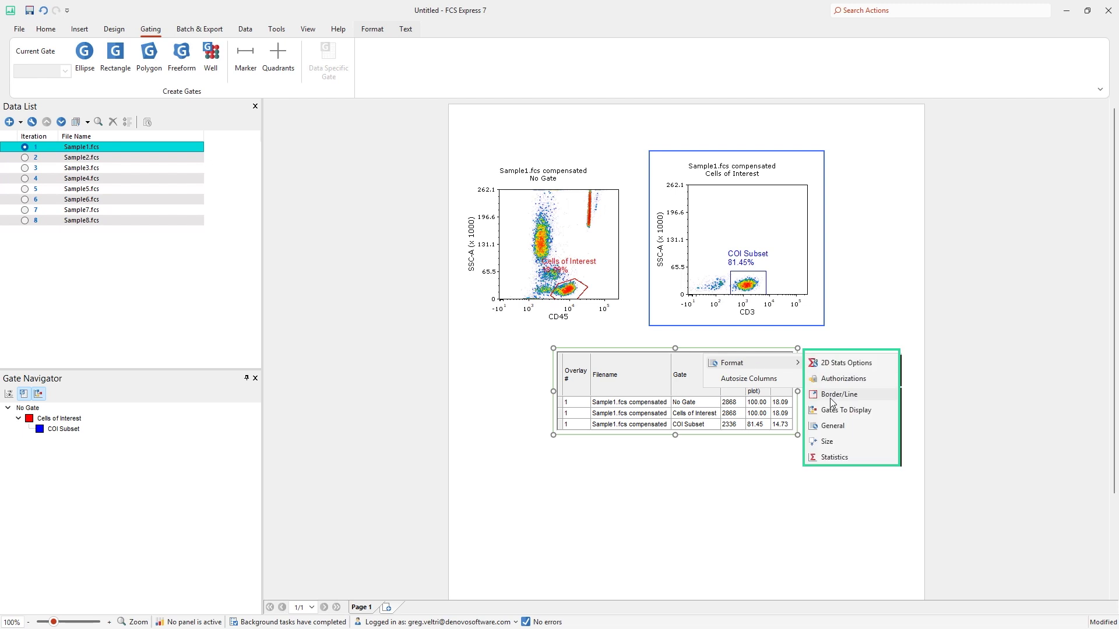
left_click(834, 457)
scroll(961, 235, "down", 3)
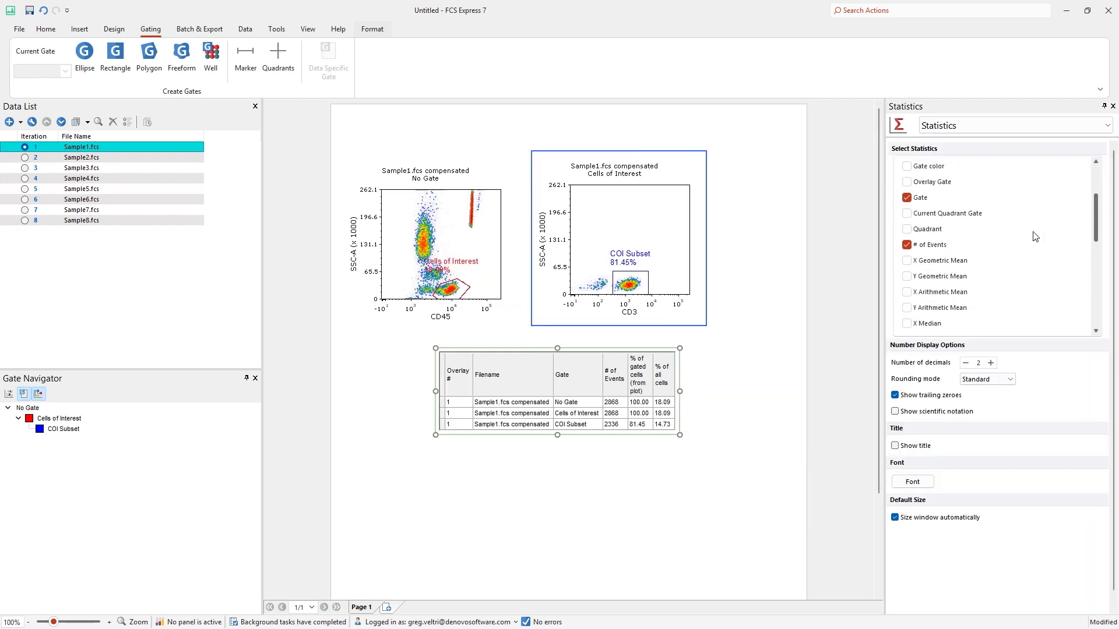
scroll(967, 313, "down", 3)
left_click(907, 262)
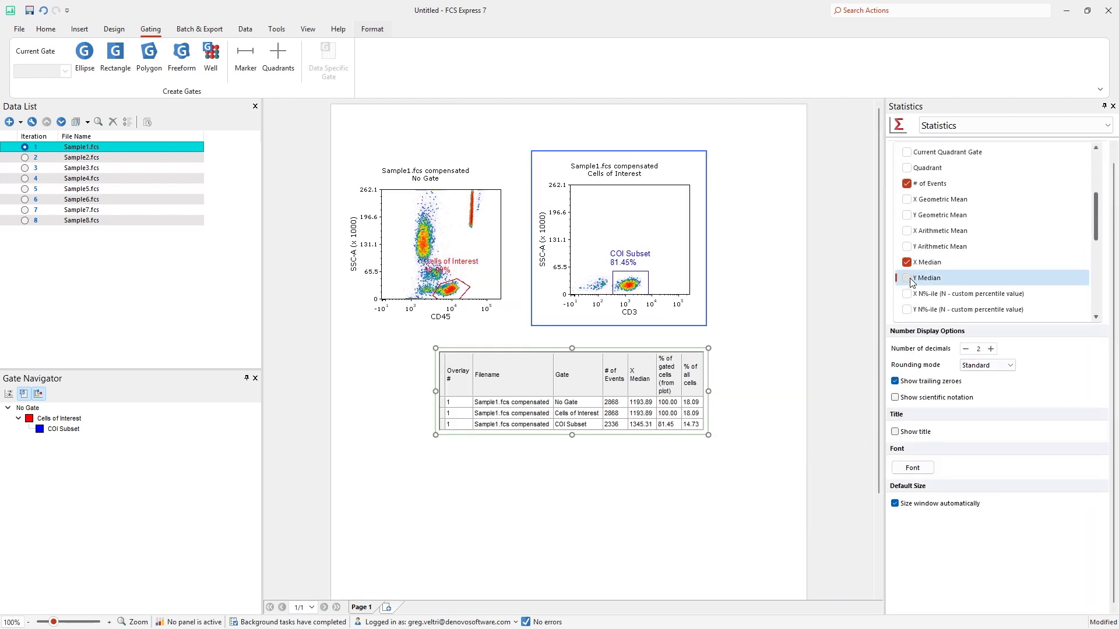
left_click(910, 278)
left_click(729, 270)
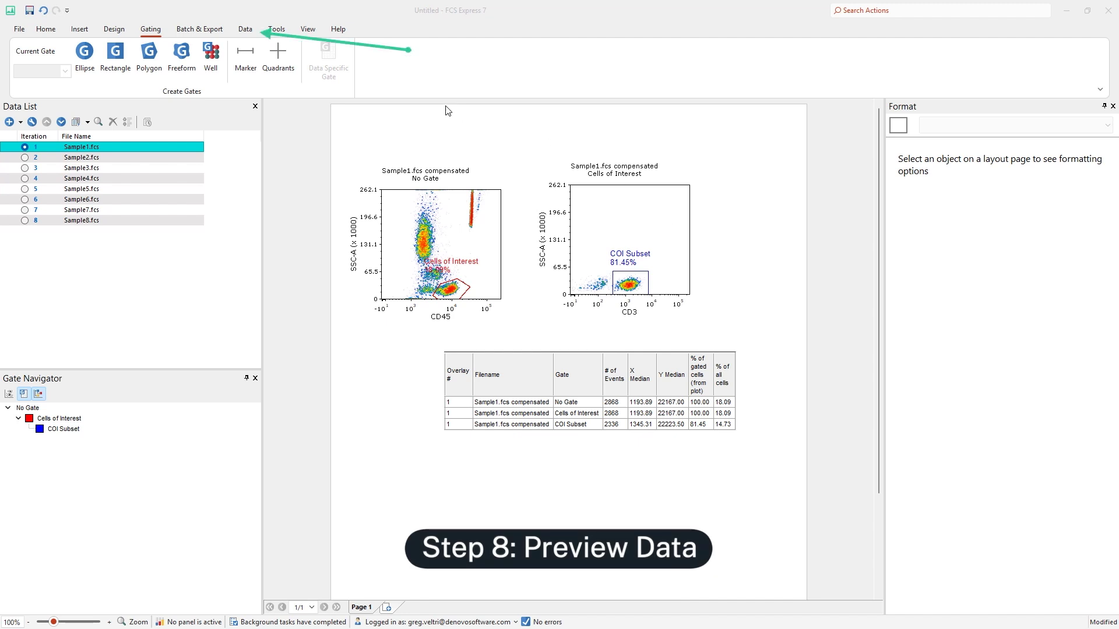
Preview the following samples on all plots and the table, then return to Sample1.fcs
left_click(244, 30)
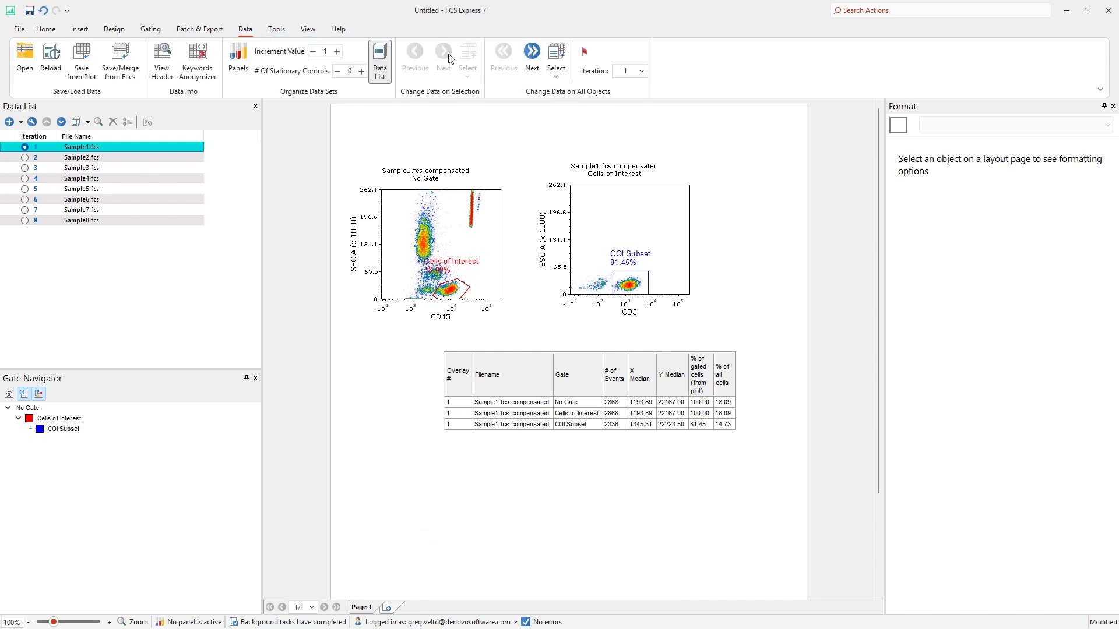
left_click(533, 54)
left_click(534, 53)
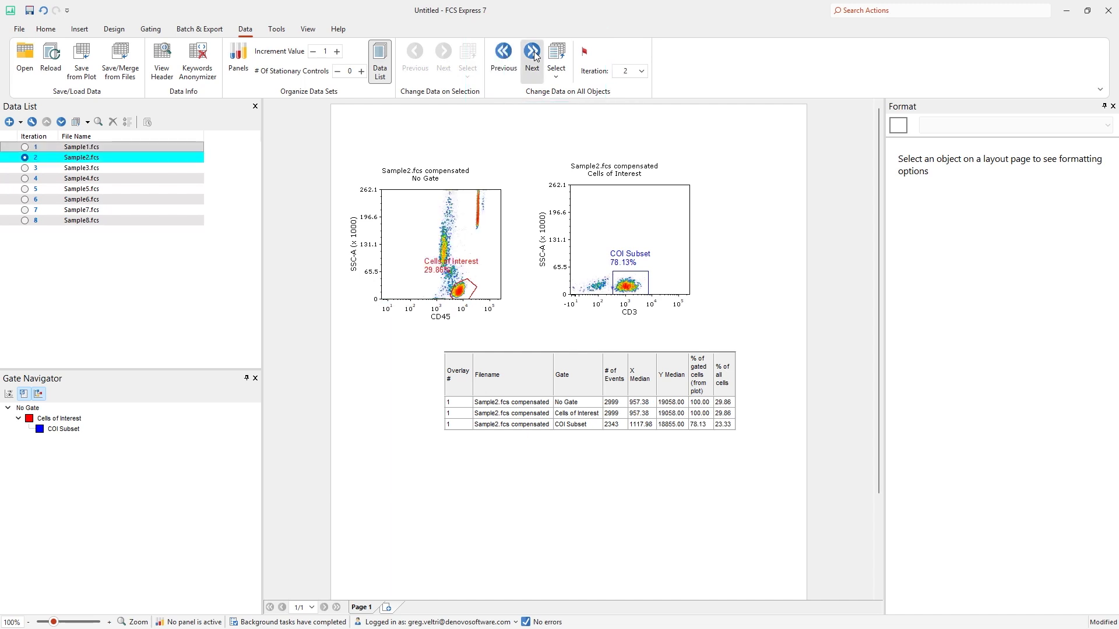
left_click(533, 53)
left_click(503, 54)
left_click(504, 53)
left_click(503, 53)
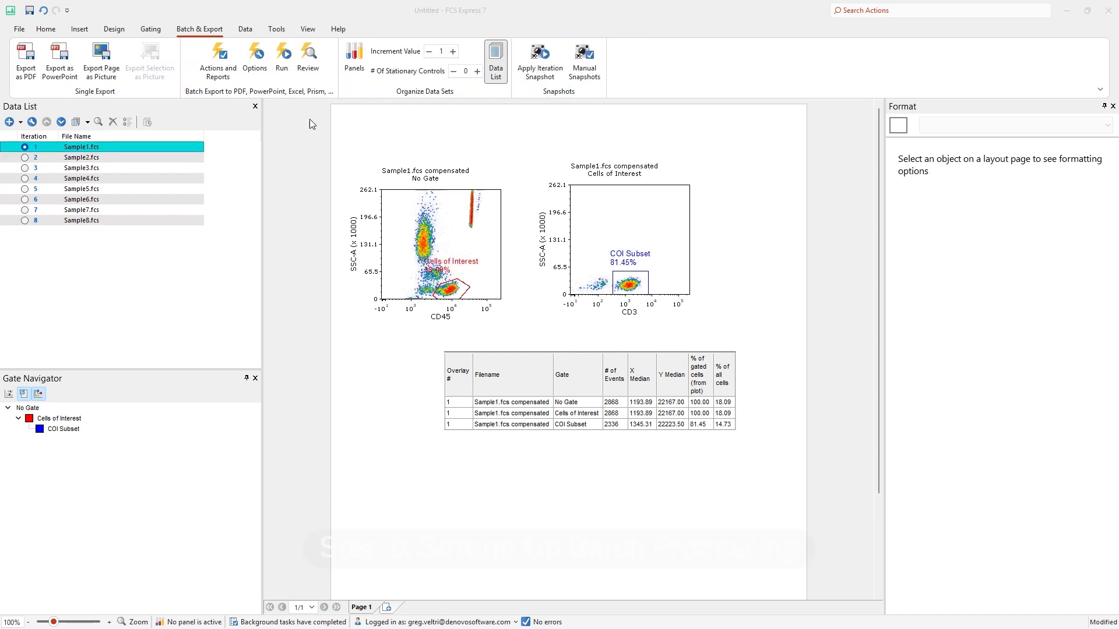
Add a batch action that exports all pages and iterations to one PowerPoint presentation and opens it after saving
left_click(233, 49)
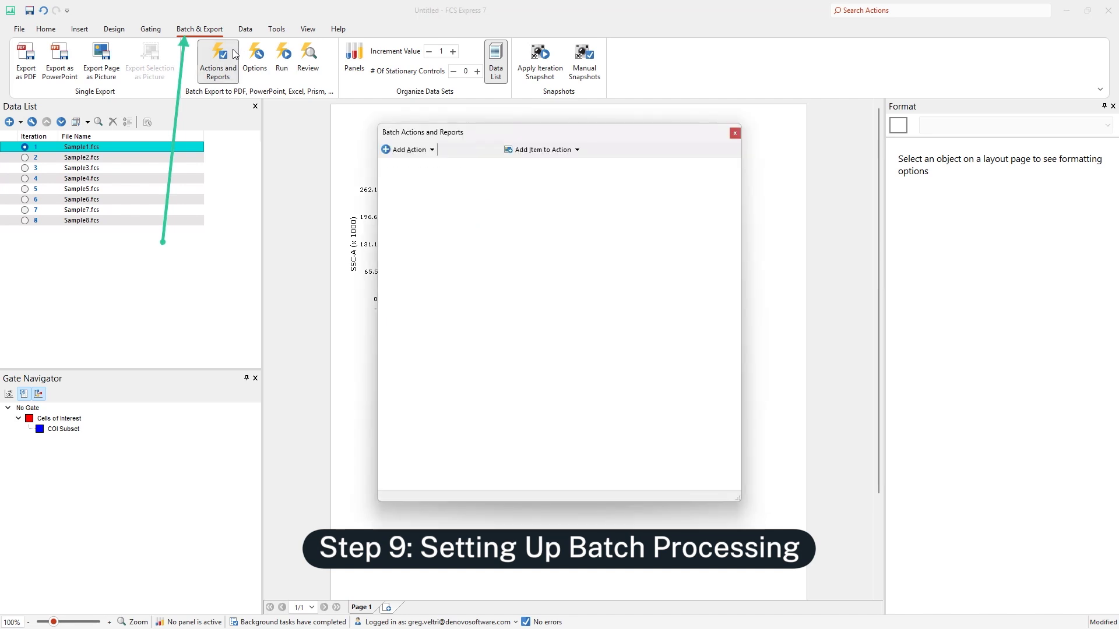
left_click(422, 150)
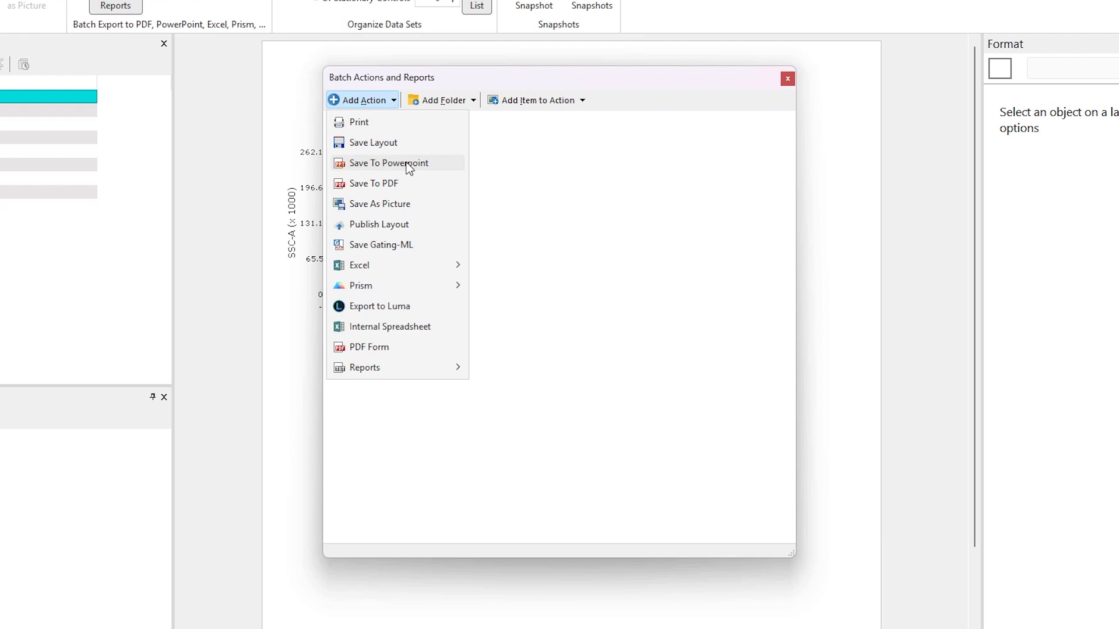
left_click(388, 163)
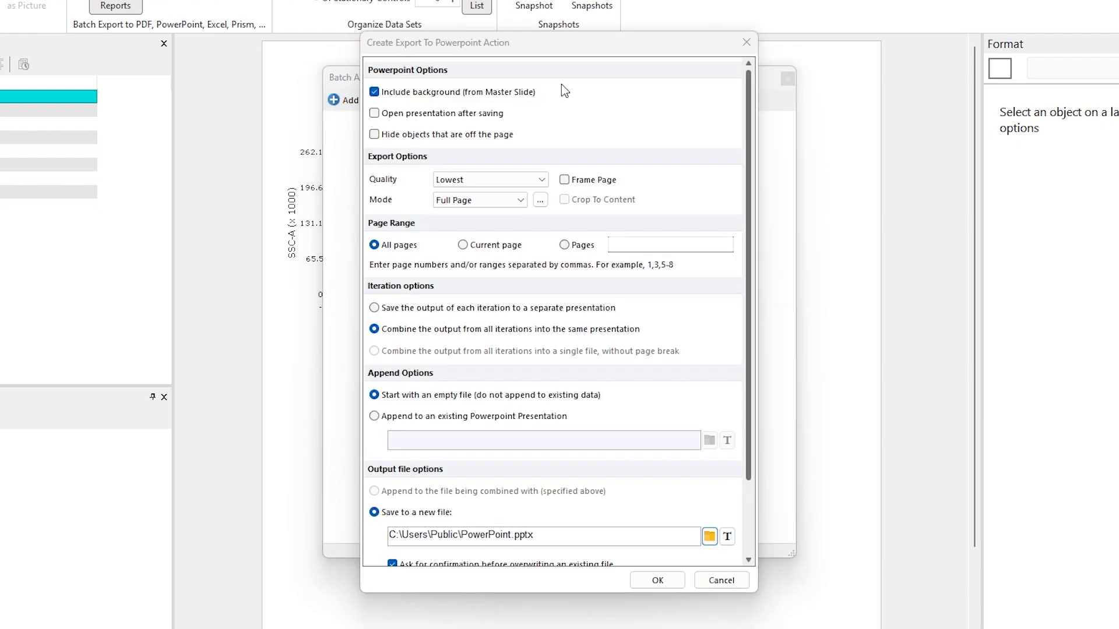
left_click(375, 113)
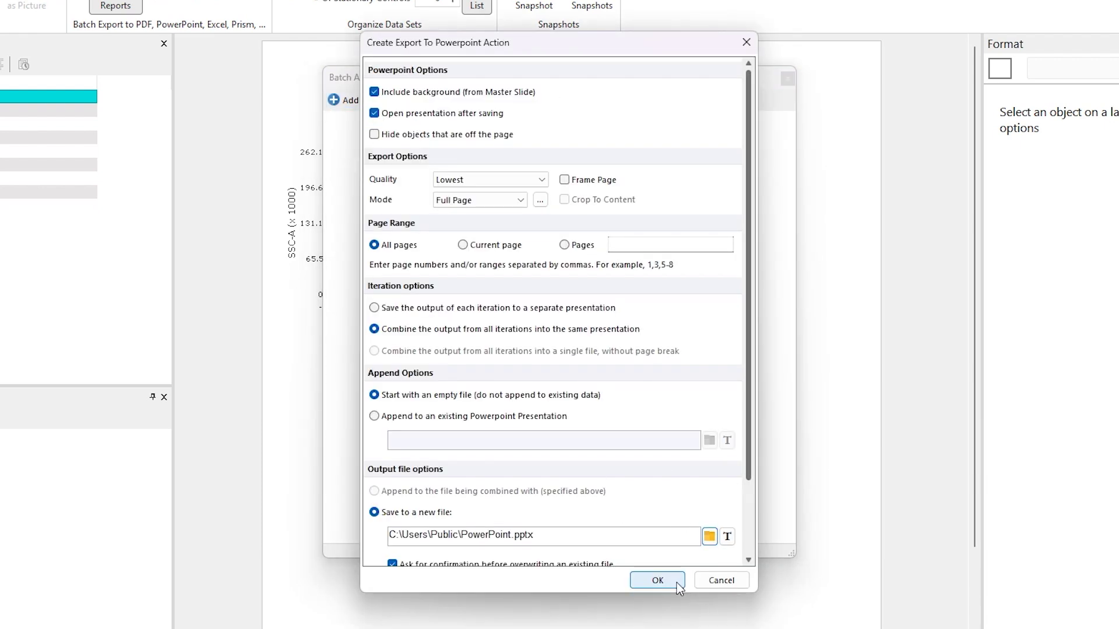
left_click(657, 581)
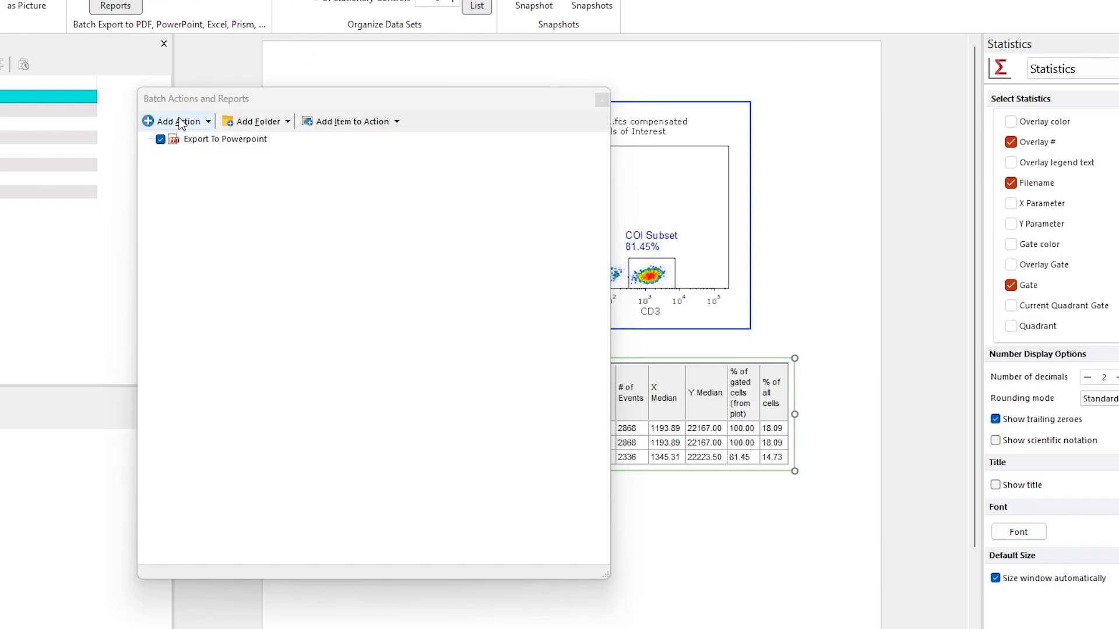
Add an Excel (Column Mode) batch action saving to C:\Users\Public\Stats.xlsx, with the file opened after saving
left_click(181, 124)
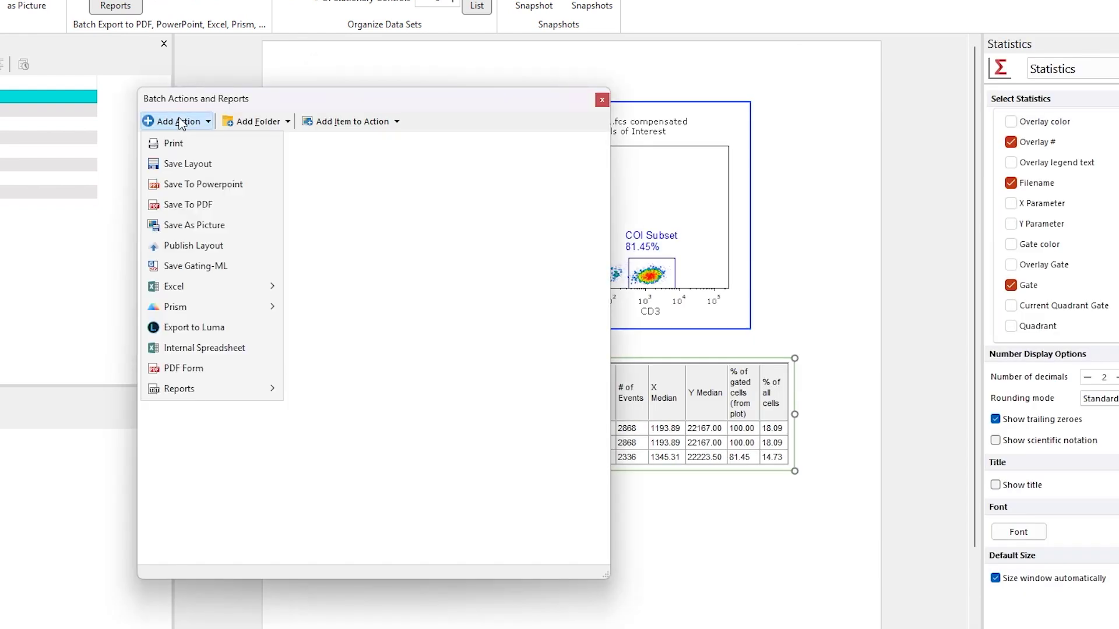
mouse_move(219, 291)
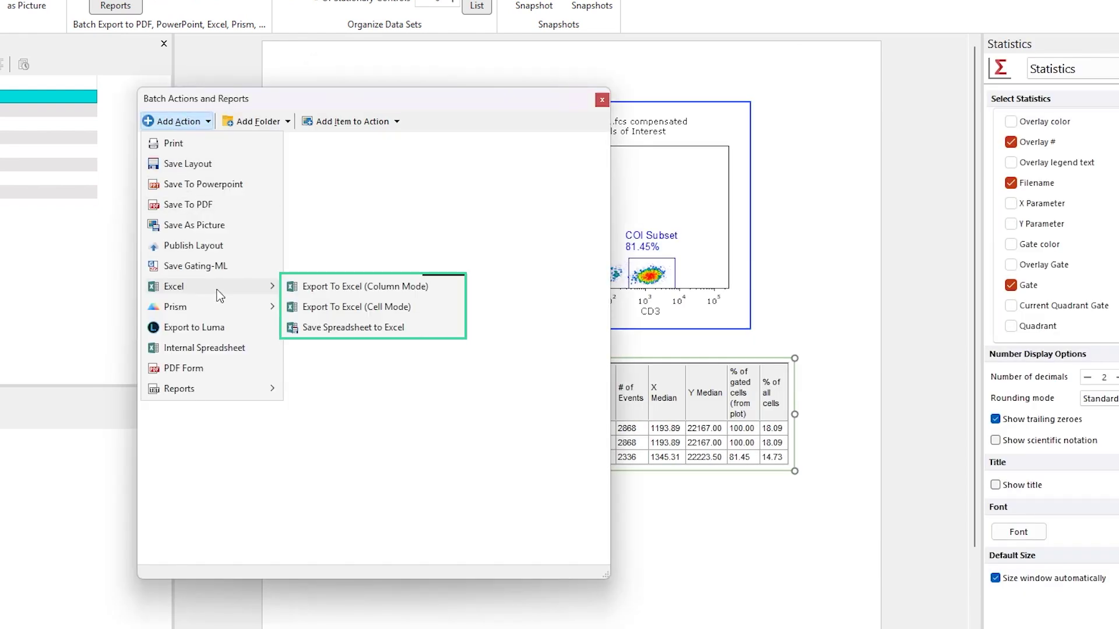
left_click(329, 286)
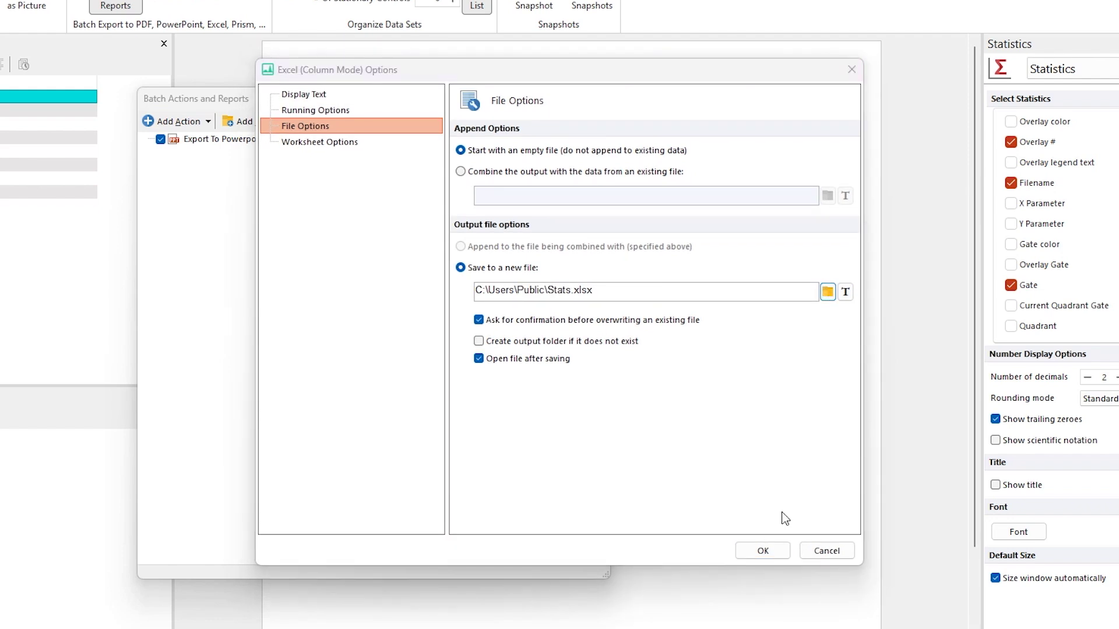
left_click(769, 551)
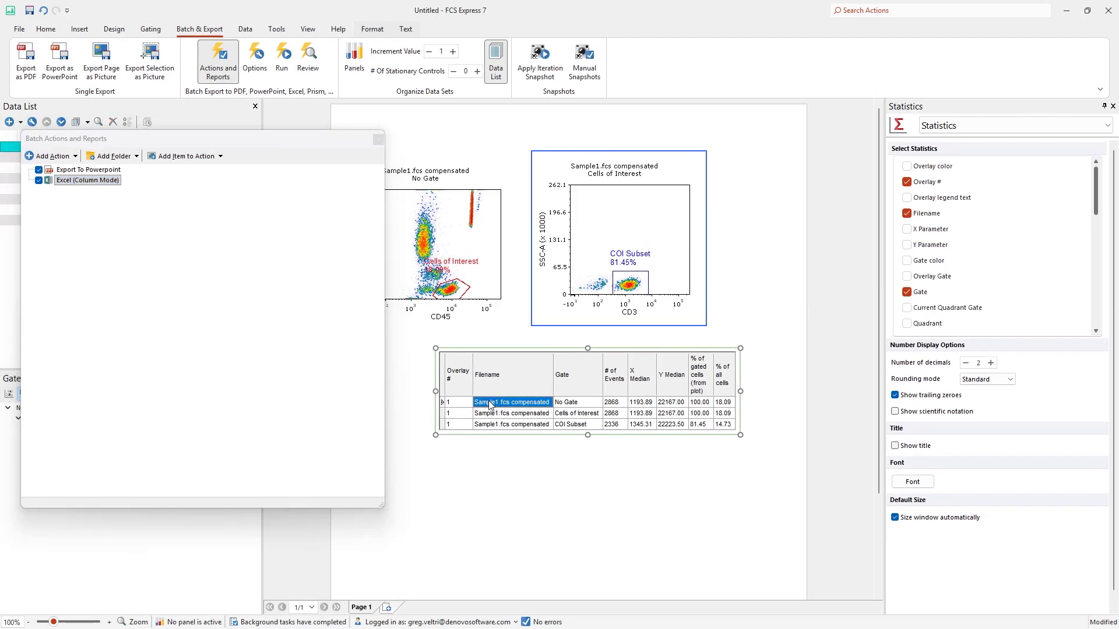
Add the table's Filename to the Excel action, plus # of Events and % of gated cells for Cells of Interest from the CD45 plot
left_click_drag(489, 410, 72, 174)
left_click(542, 256)
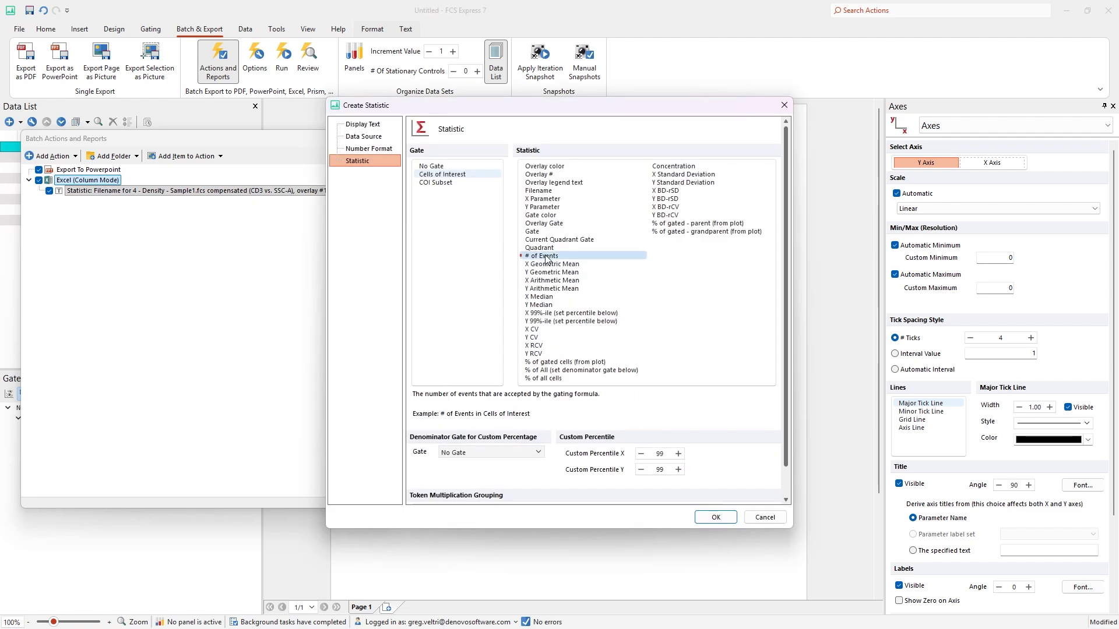
left_click(558, 361, "ctrl")
left_click(715, 516)
Add # of Events and % of gated cells for the COI Subset gate from the CD3 plot to the Excel action as statistic tokens
left_click_drag(630, 285, 87, 180)
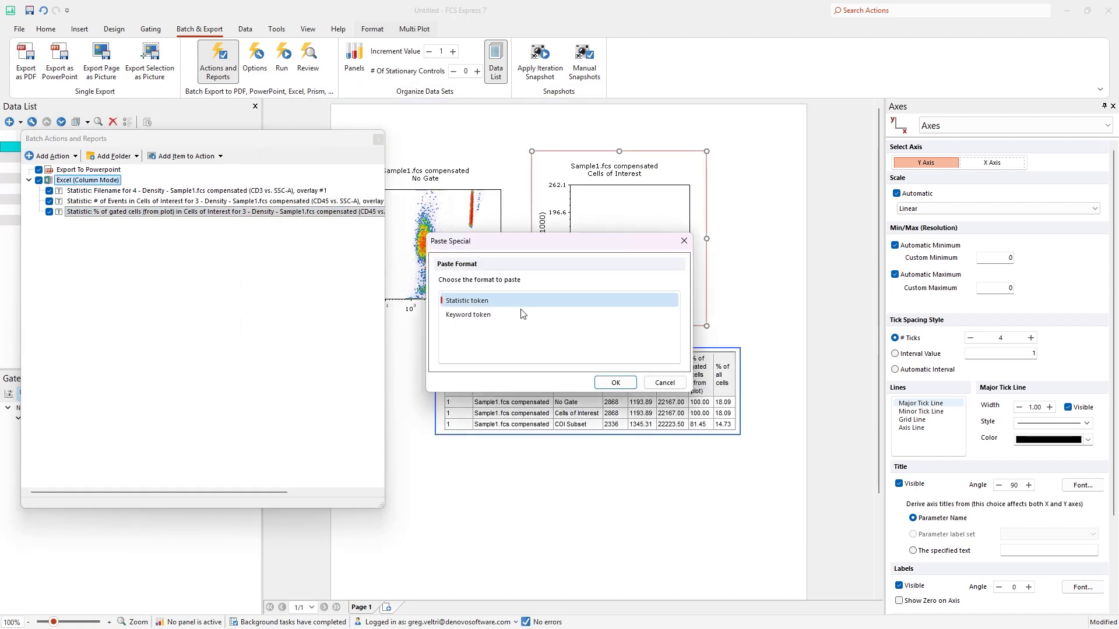
left_click(612, 380)
left_click(551, 256)
left_click(565, 362, "ctrl")
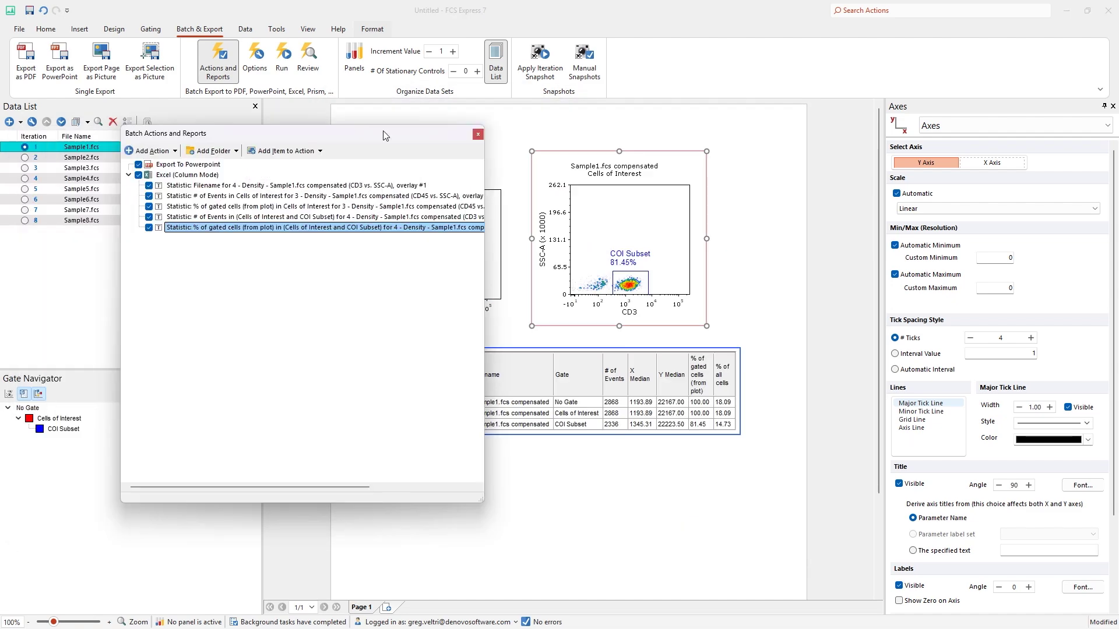
Run the batch export and look through the slides of the resulting PowerPoint presentation
left_click(283, 55)
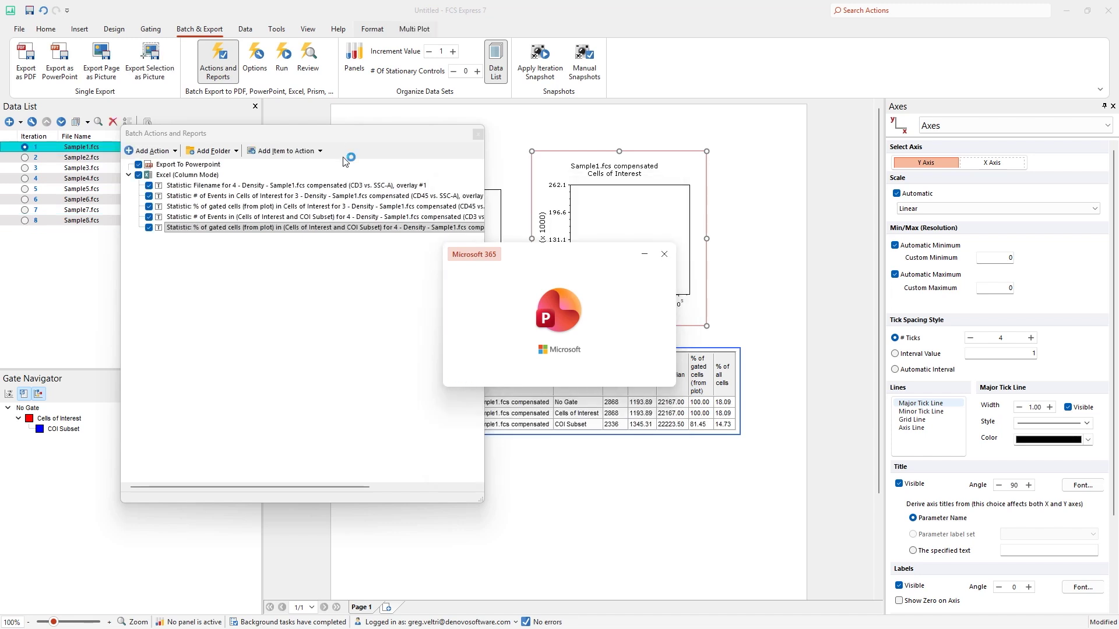
scroll(119, 169, "down", 3)
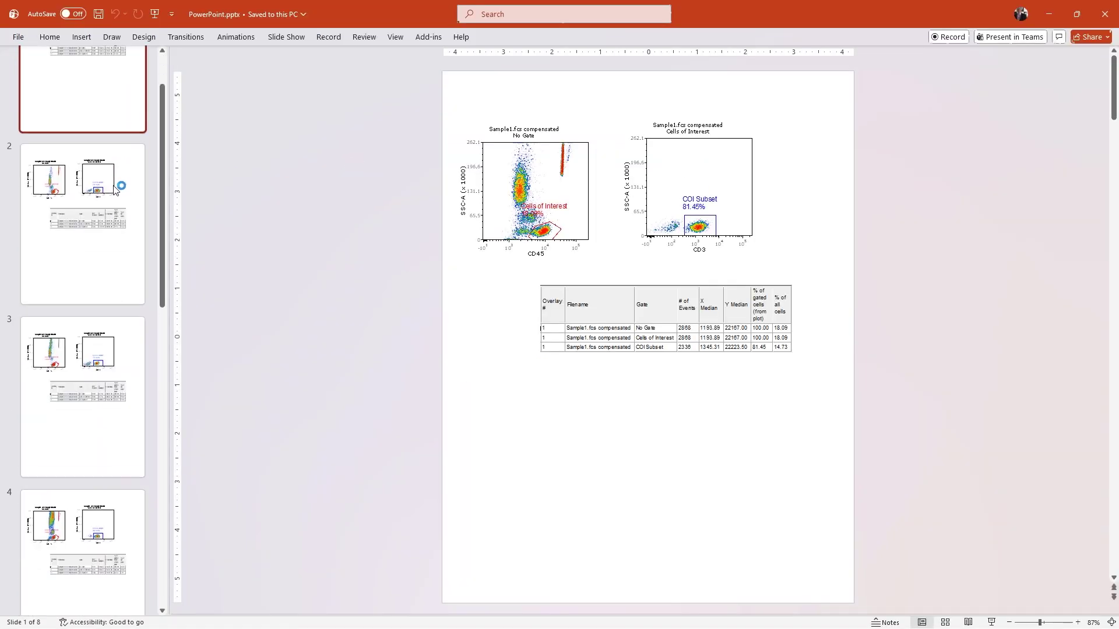
scroll(488, 421, "down", 2)
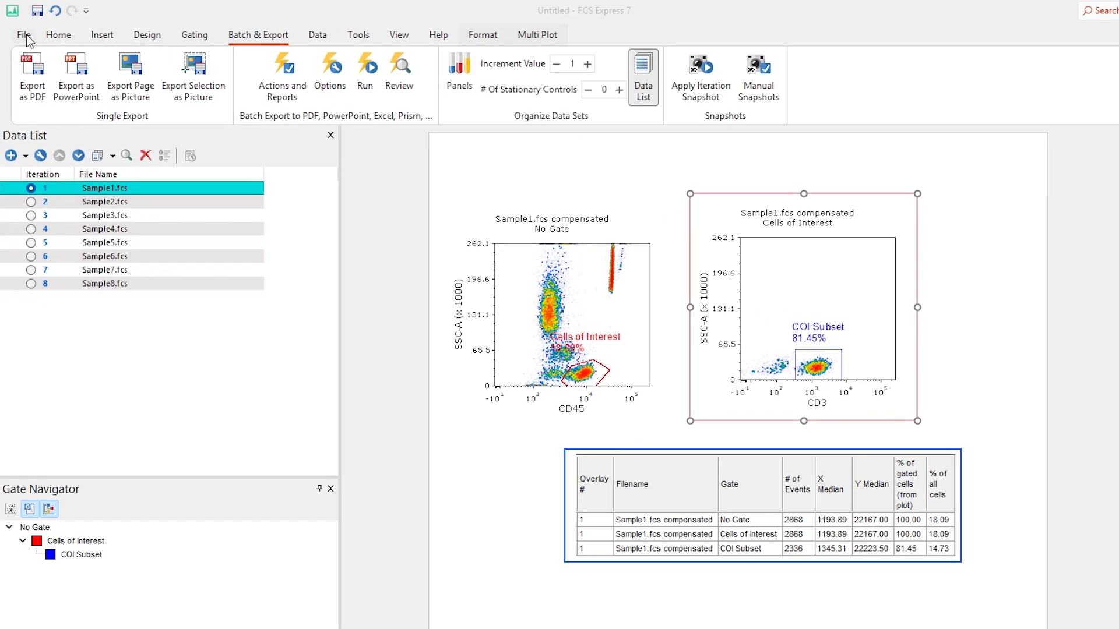
Start saving the layout as a new file and show the available layout file types
left_click(26, 28)
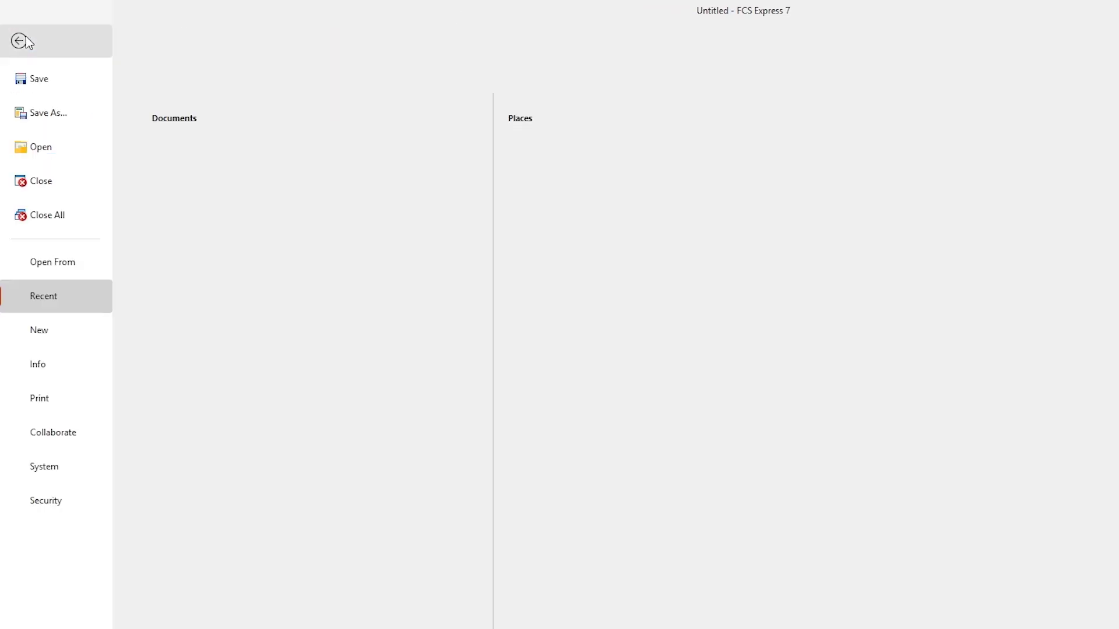
left_click(32, 121)
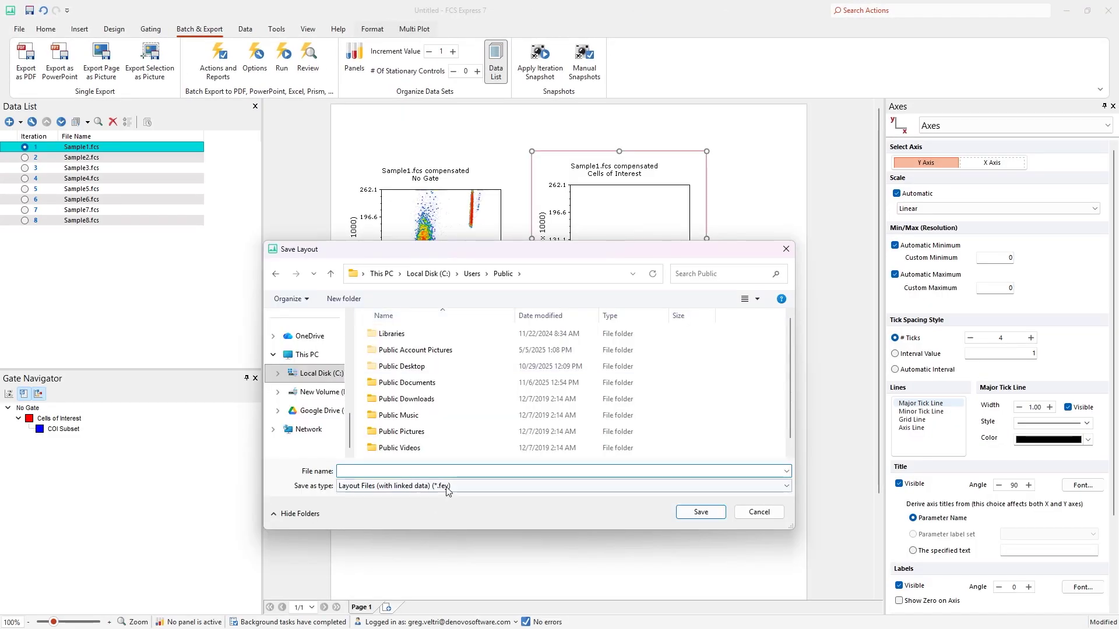
left_click(448, 487)
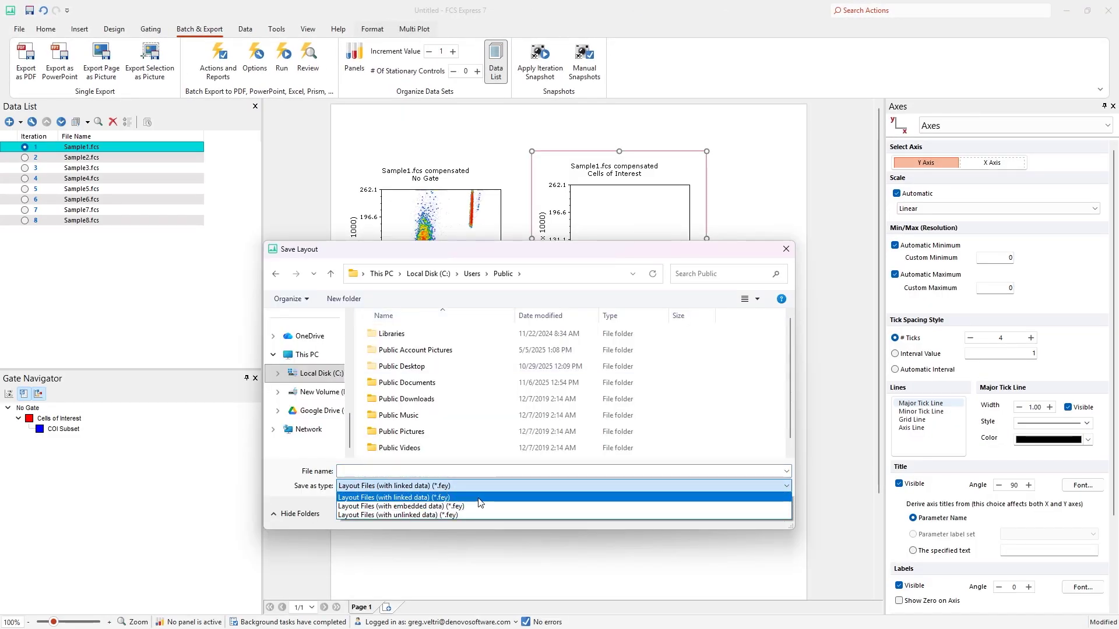